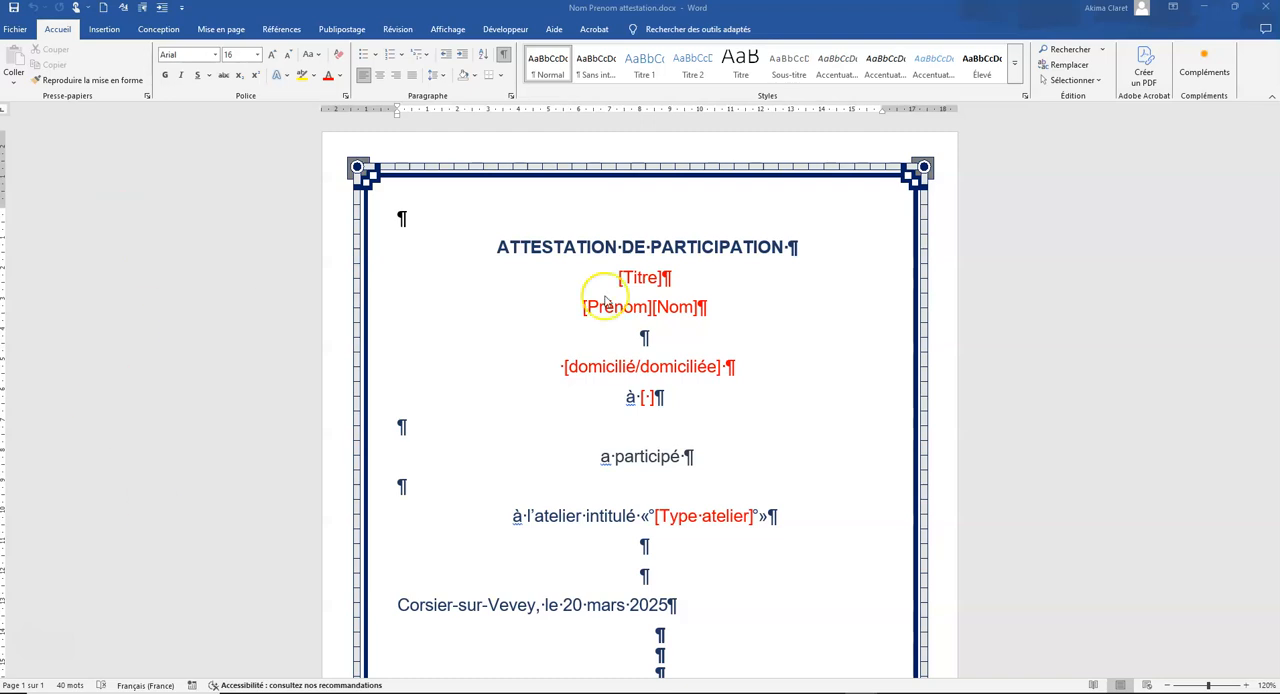
Step: Start the step-by-step mail merge wizard for the attestation document
click(341, 29)
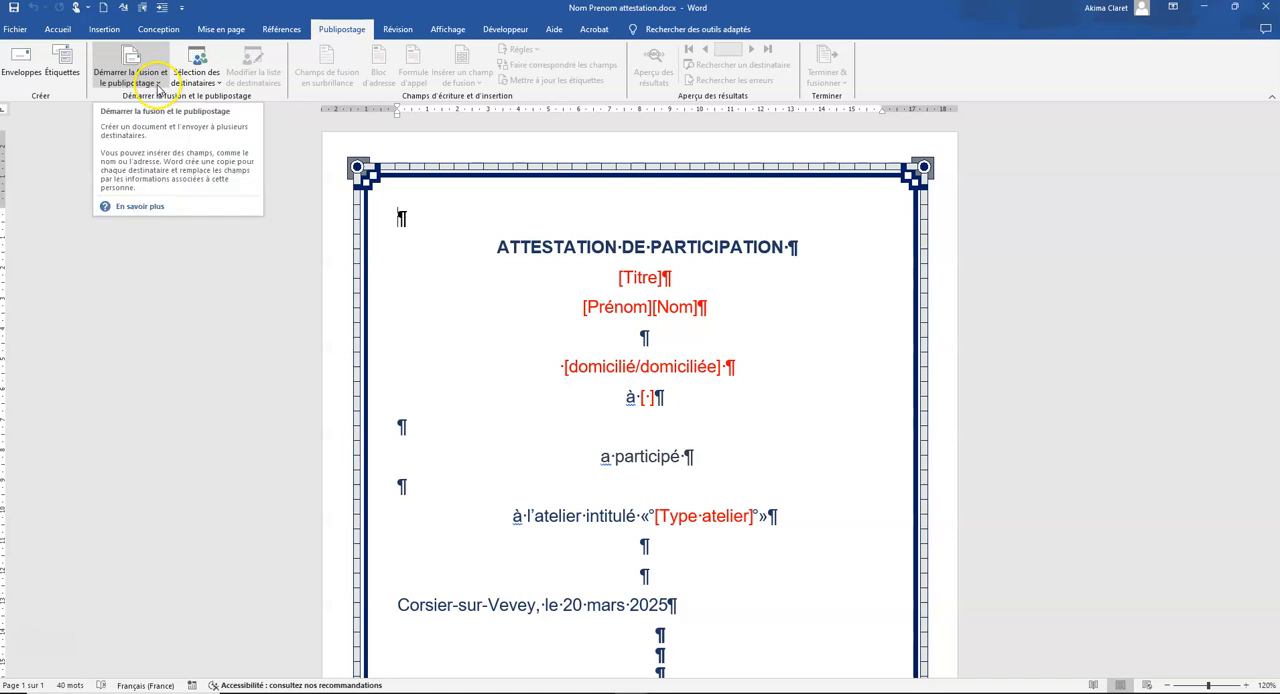
click(159, 84)
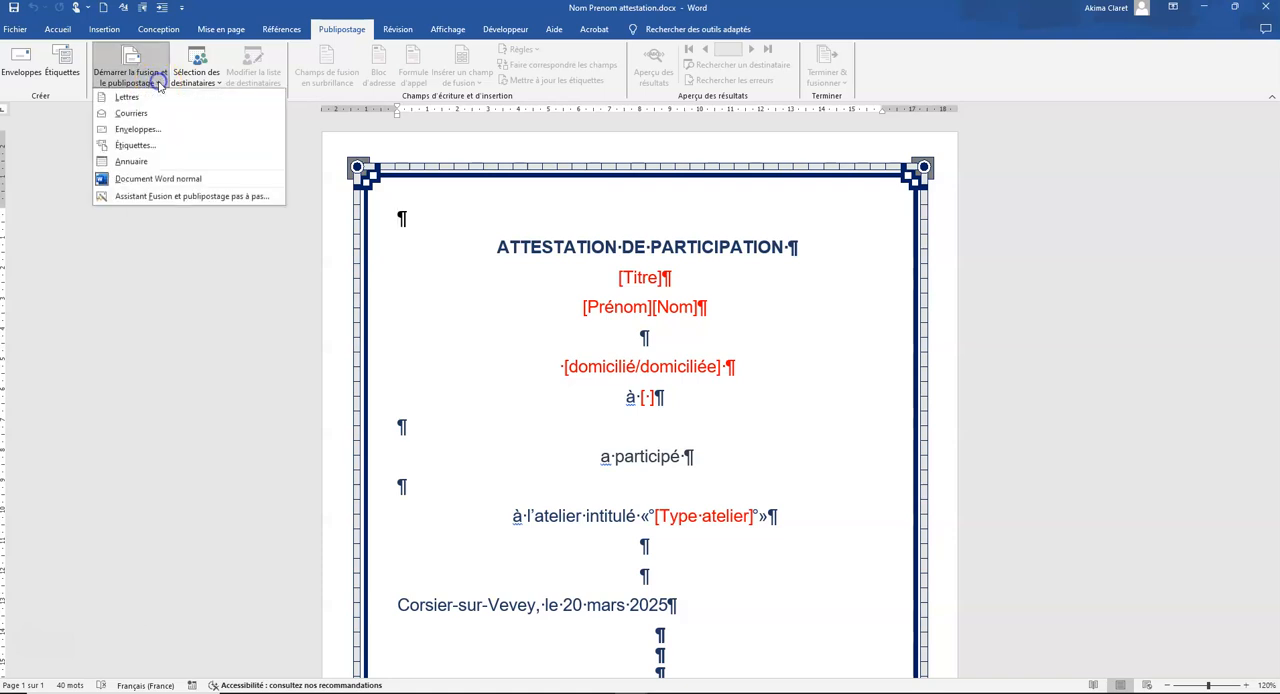
click(120, 197)
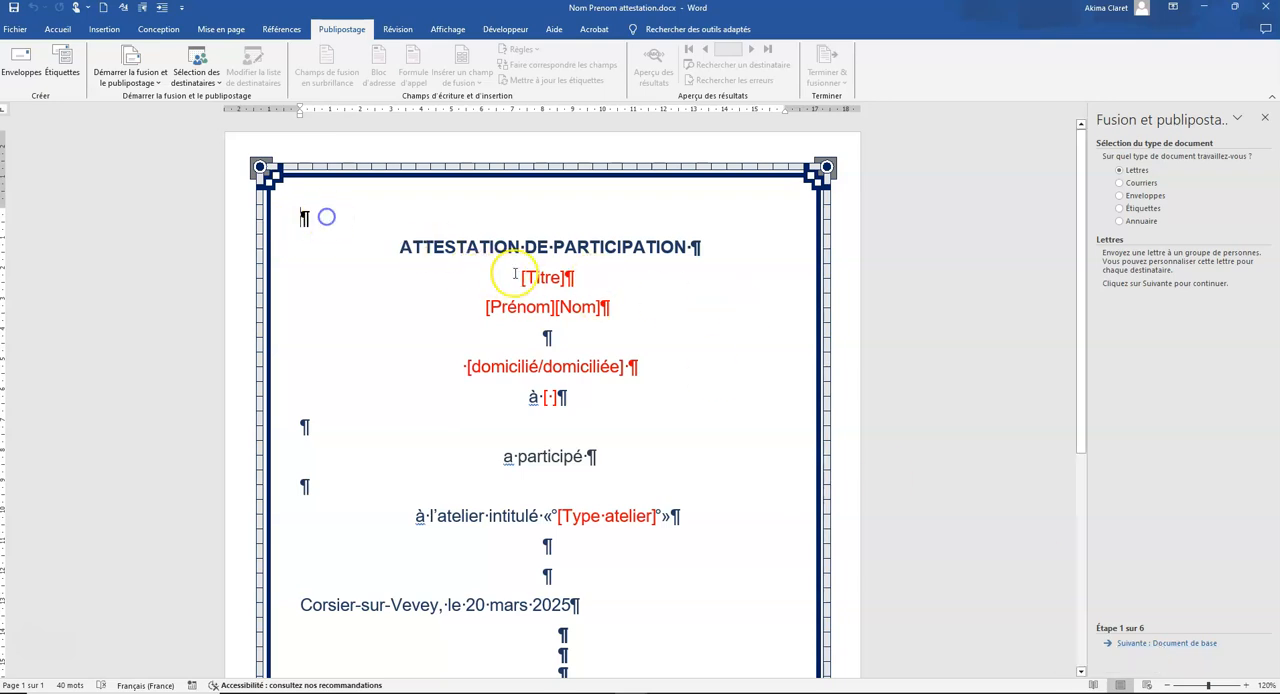
Step: Insert the picture logo.png in the empty first paragraph above the ATTESTATION DE PARTICIPATION title
click(104, 29)
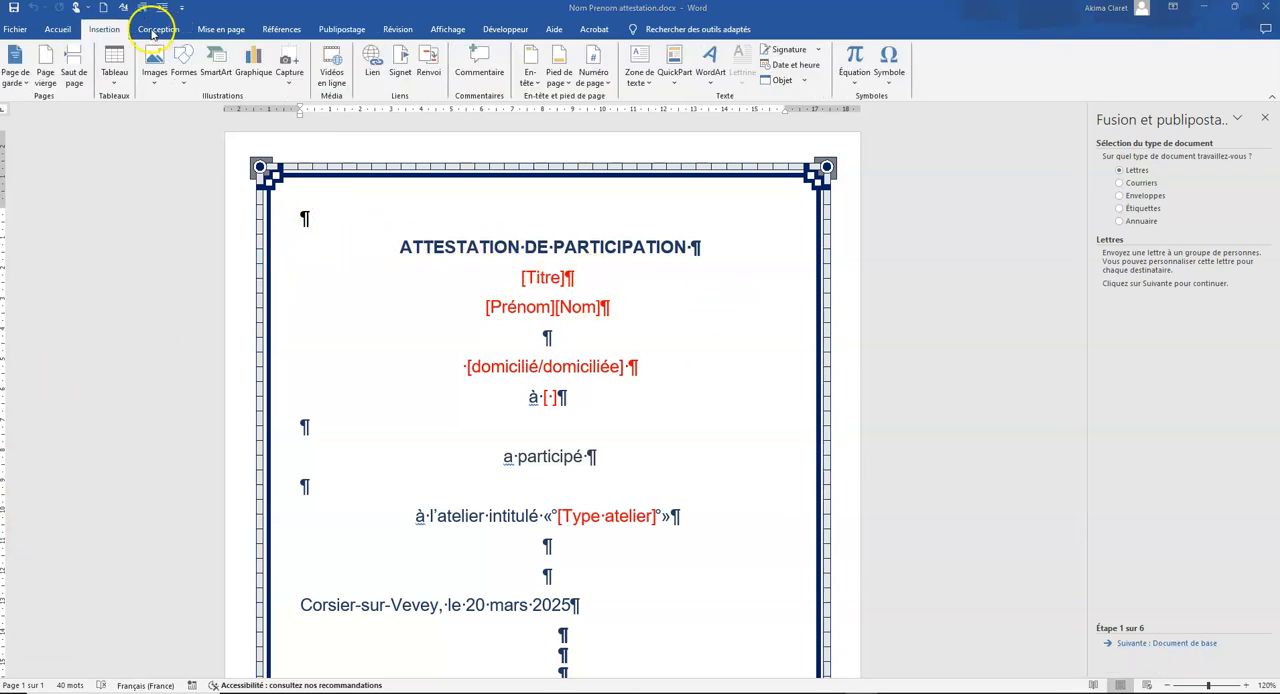
click(160, 84)
click(188, 114)
click(152, 133)
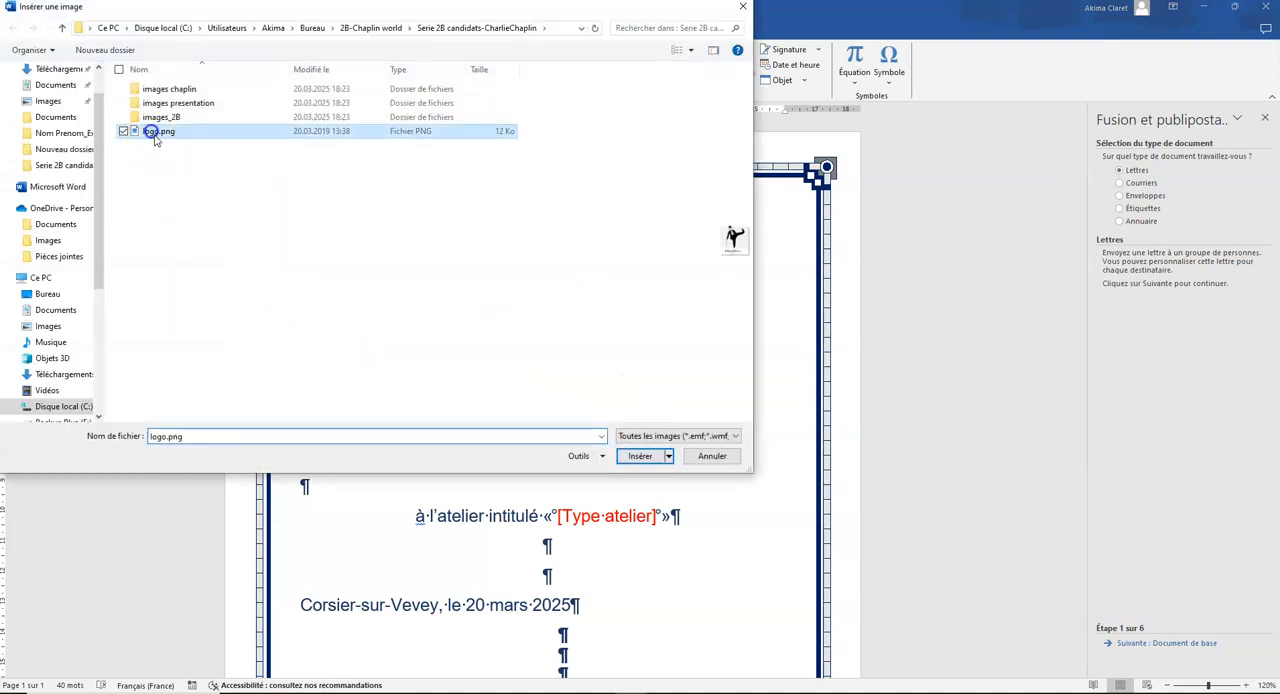
click(645, 456)
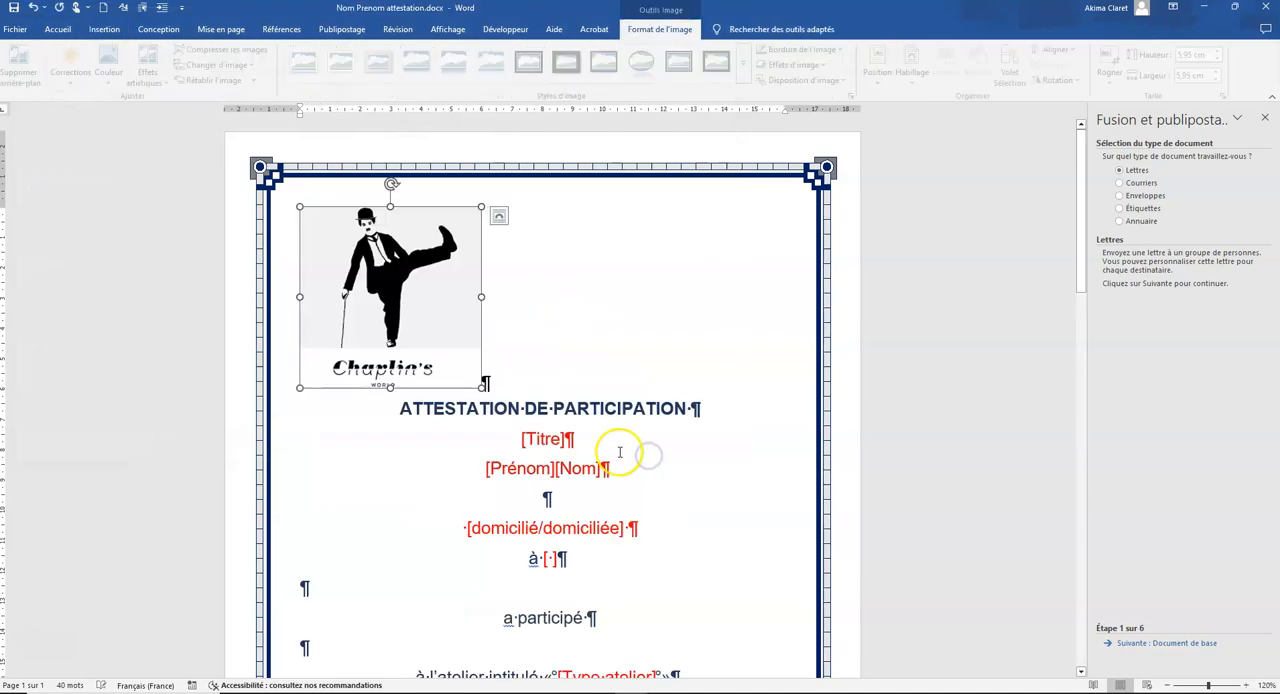
Step: Shrink the logo proportionally to about 3.6 cm wide and centre it above the title
drag(300, 388, 300, 315)
click(58, 29)
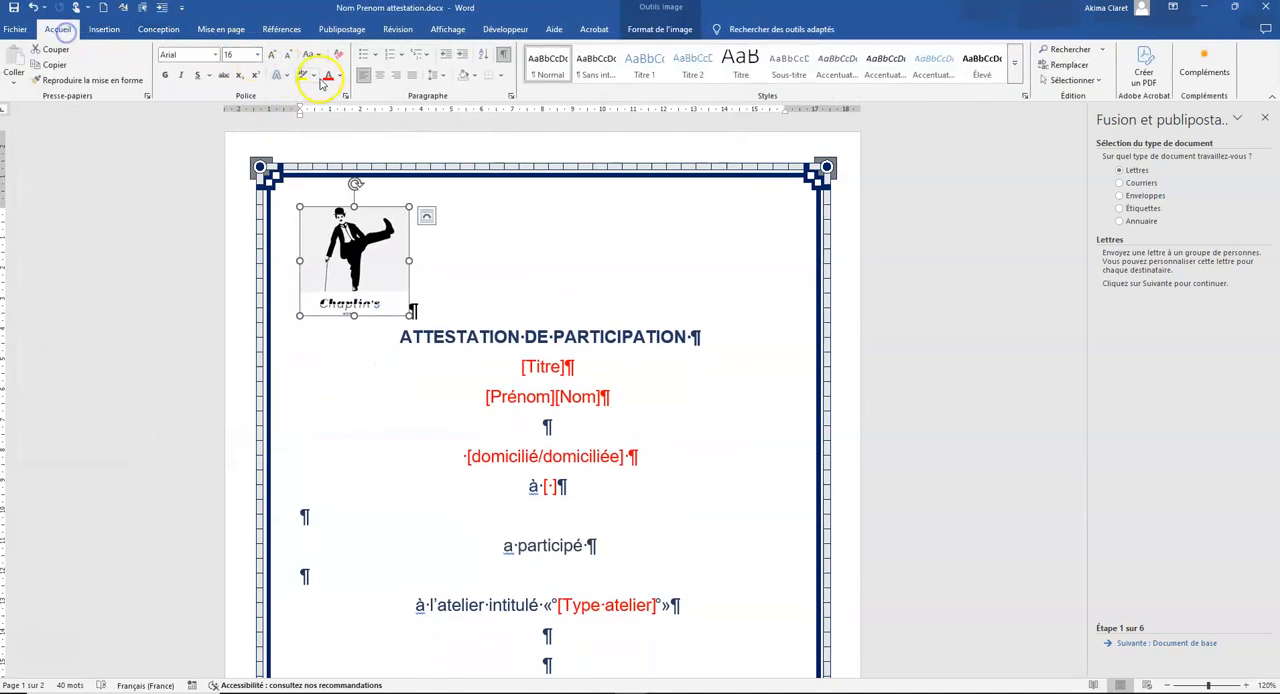
click(379, 75)
click(710, 540)
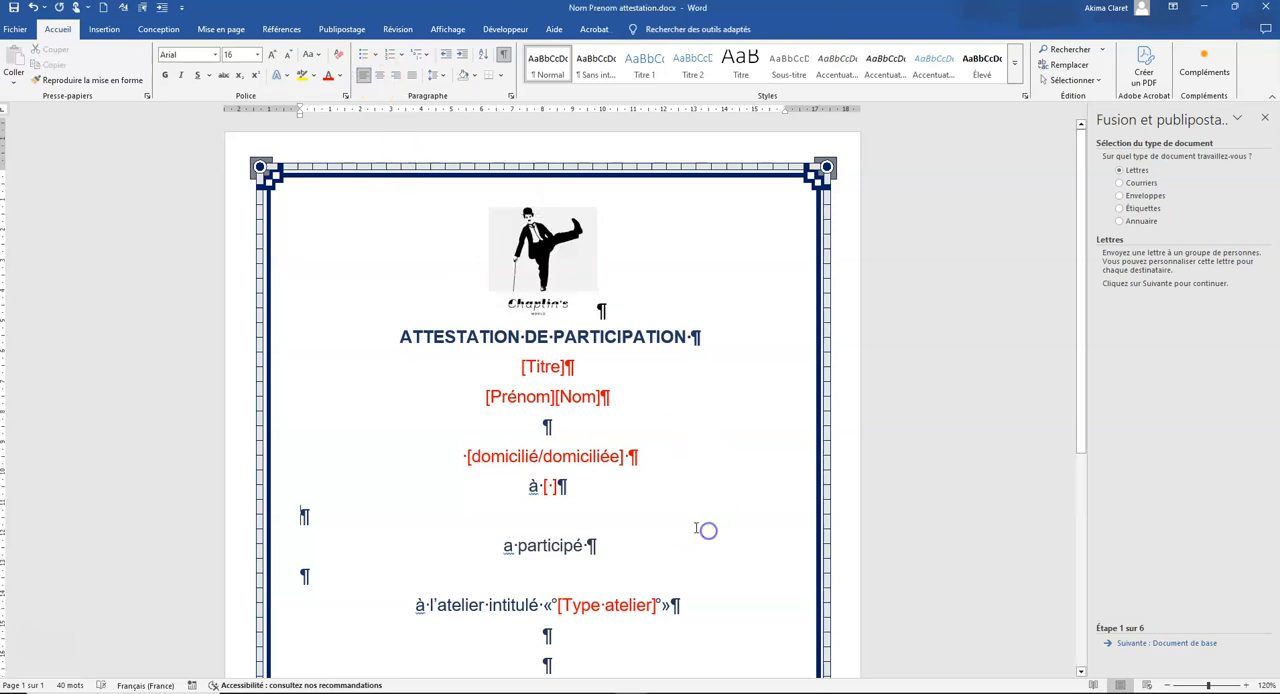
Step: Accept Lettres as the document type and the current document as the base, advancing the merge wizard to recipient selection
scroll(686, 580, down, 4)
scroll(680, 520, up, 2)
scroll(677, 515, up, 1)
scroll(683, 514, down, 1)
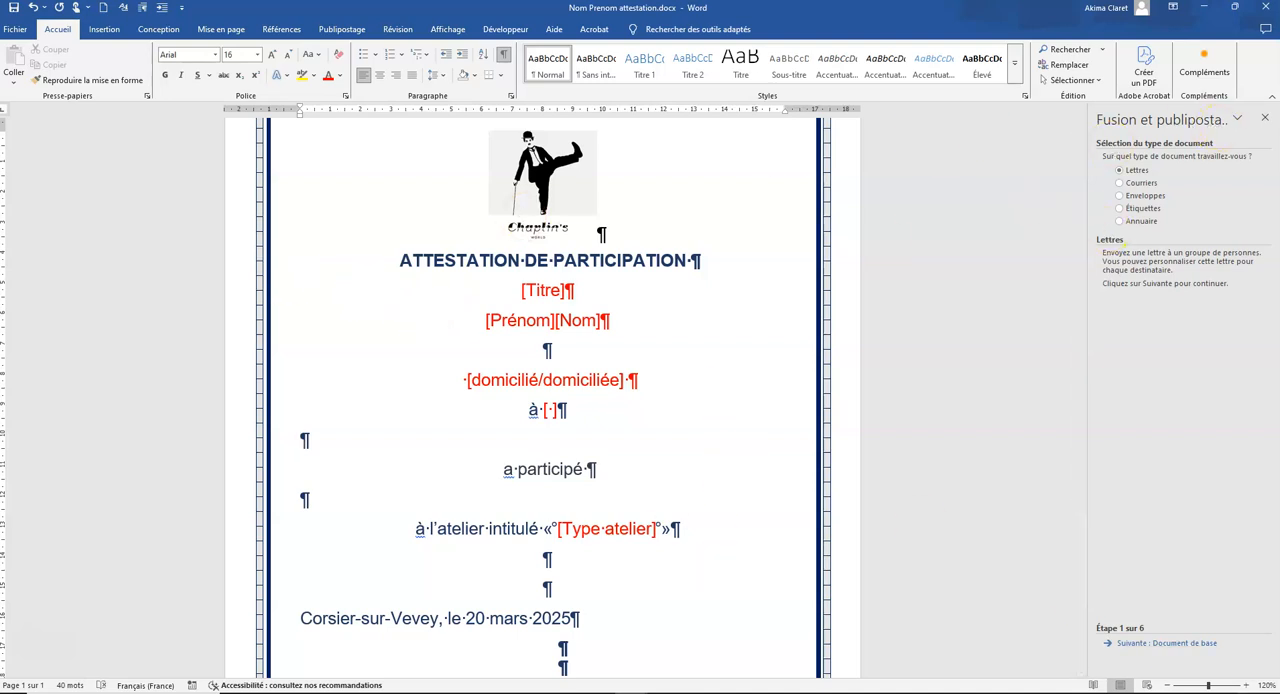
click(1164, 645)
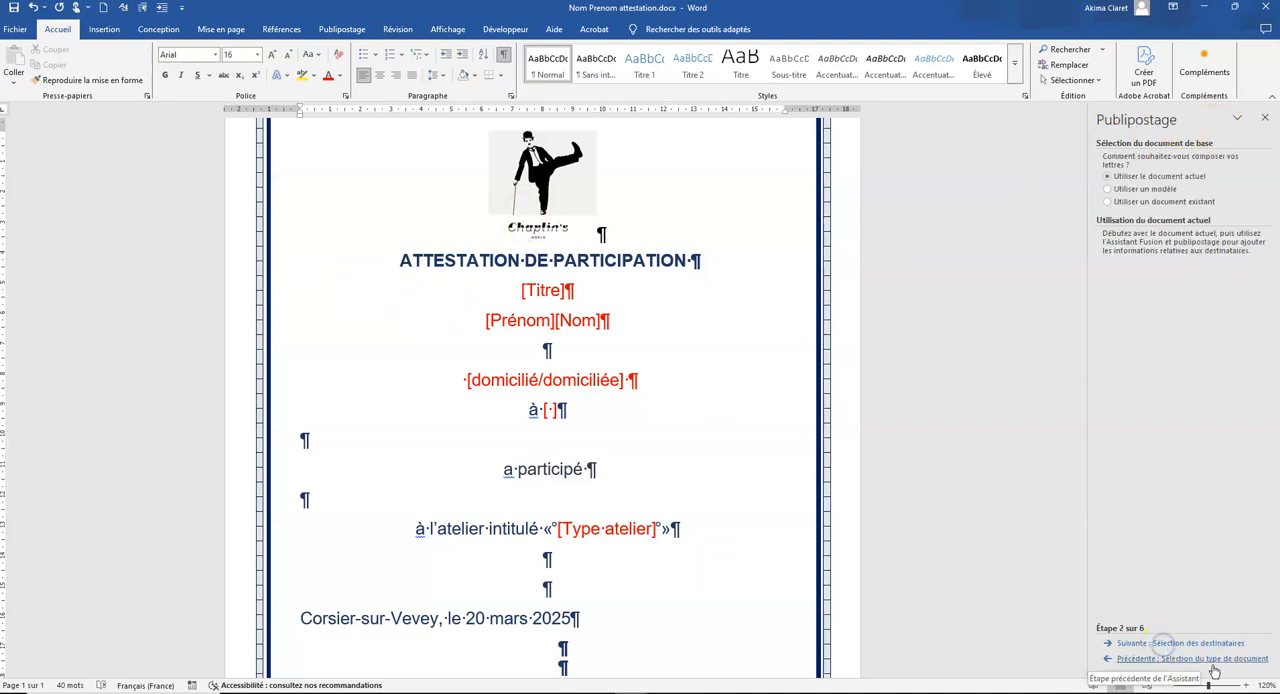
click(1194, 646)
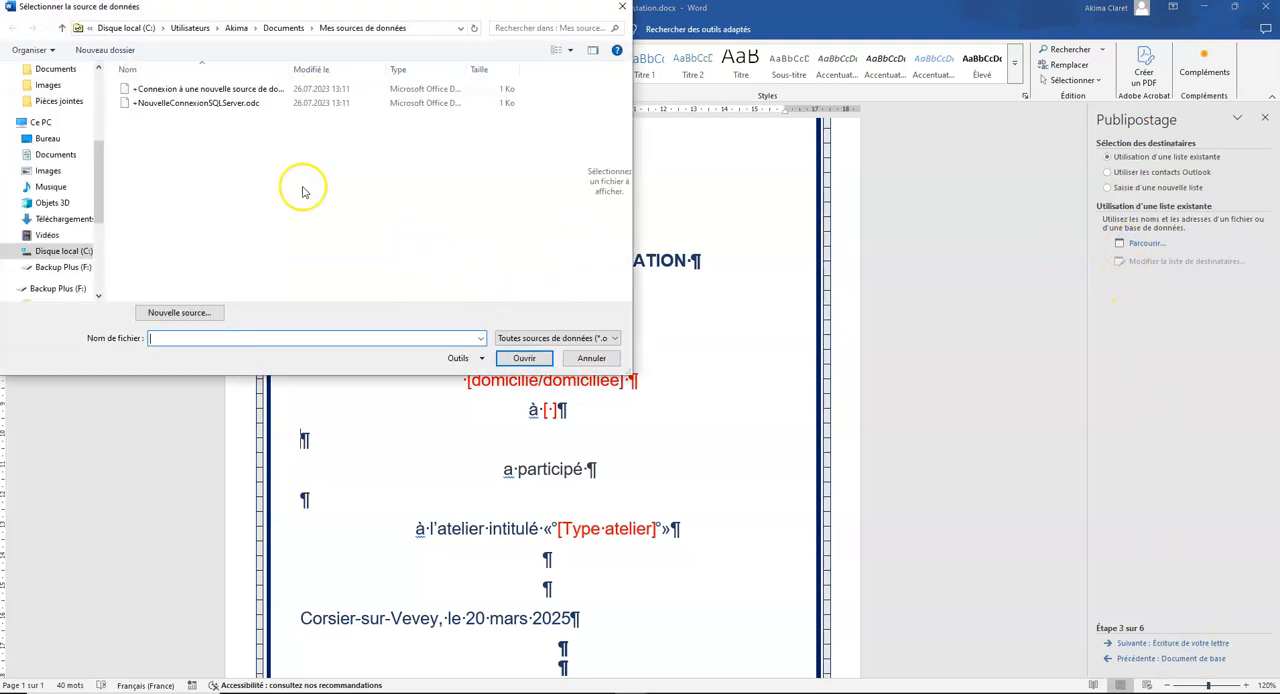
Step: Use adresses.xlsx from the Serie 2B candidats-CharlieChaplin folder as the recipient list, choosing the Adresses$ table with column headers
scroll(100, 140, up, 3)
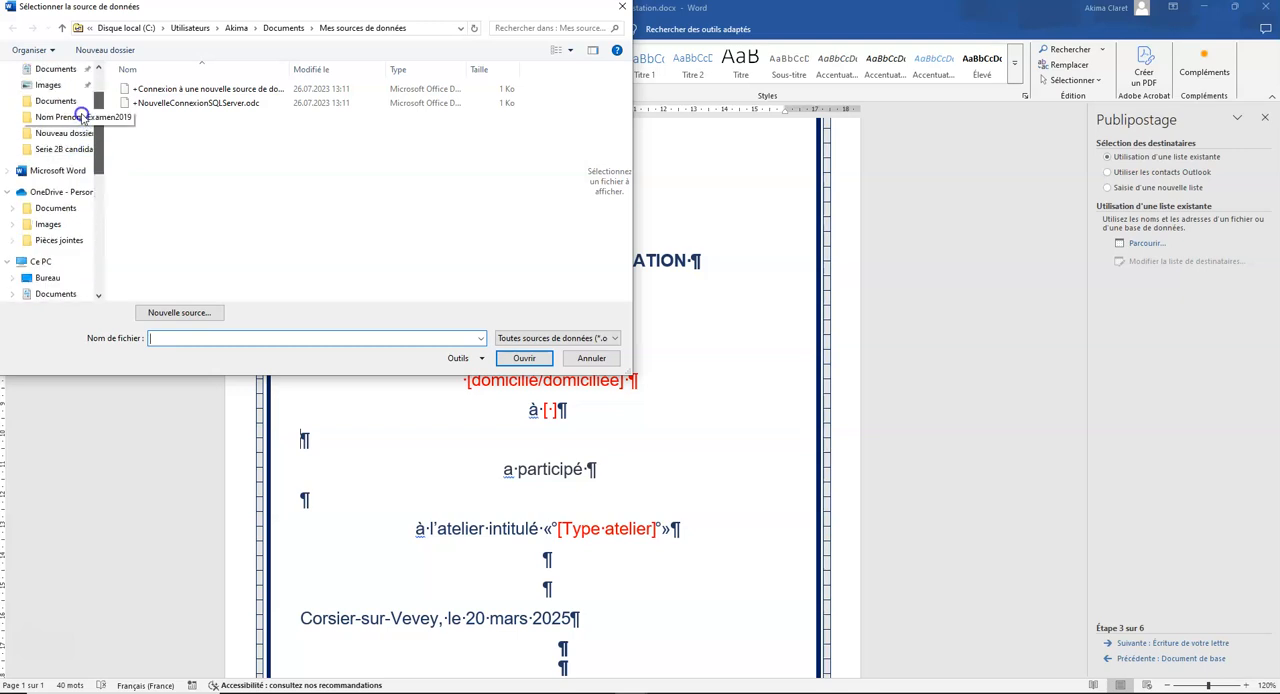
click(72, 168)
click(148, 131)
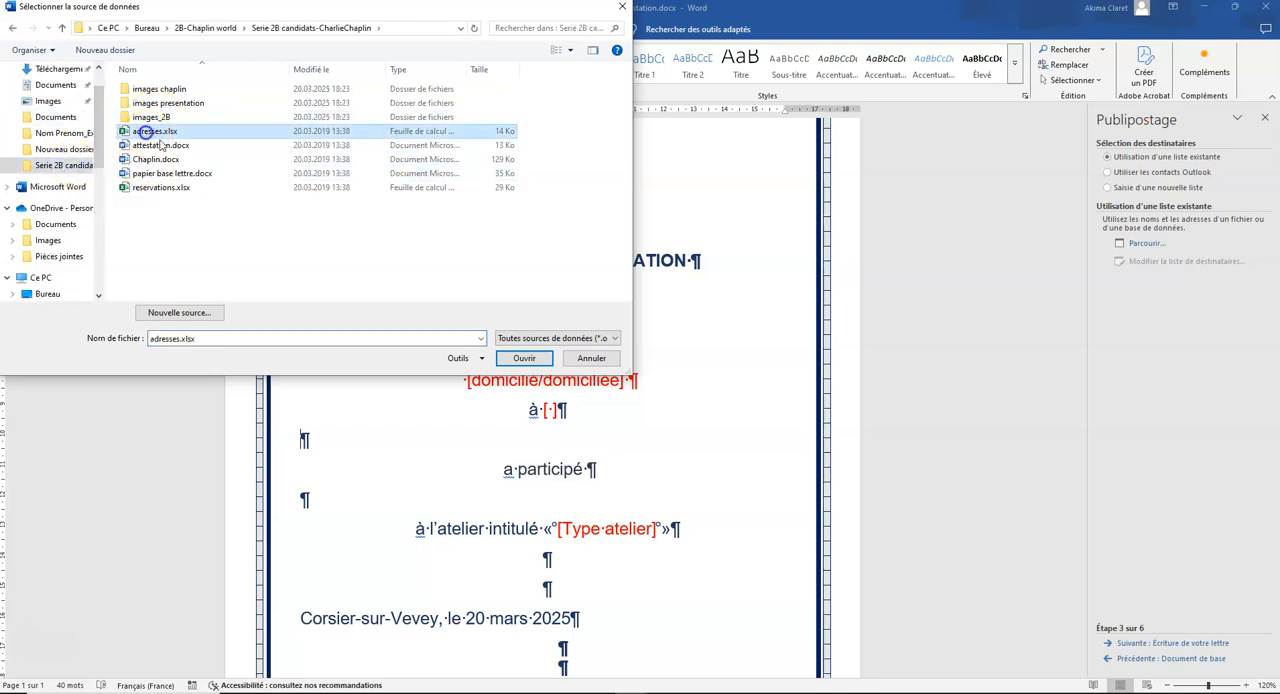
click(524, 358)
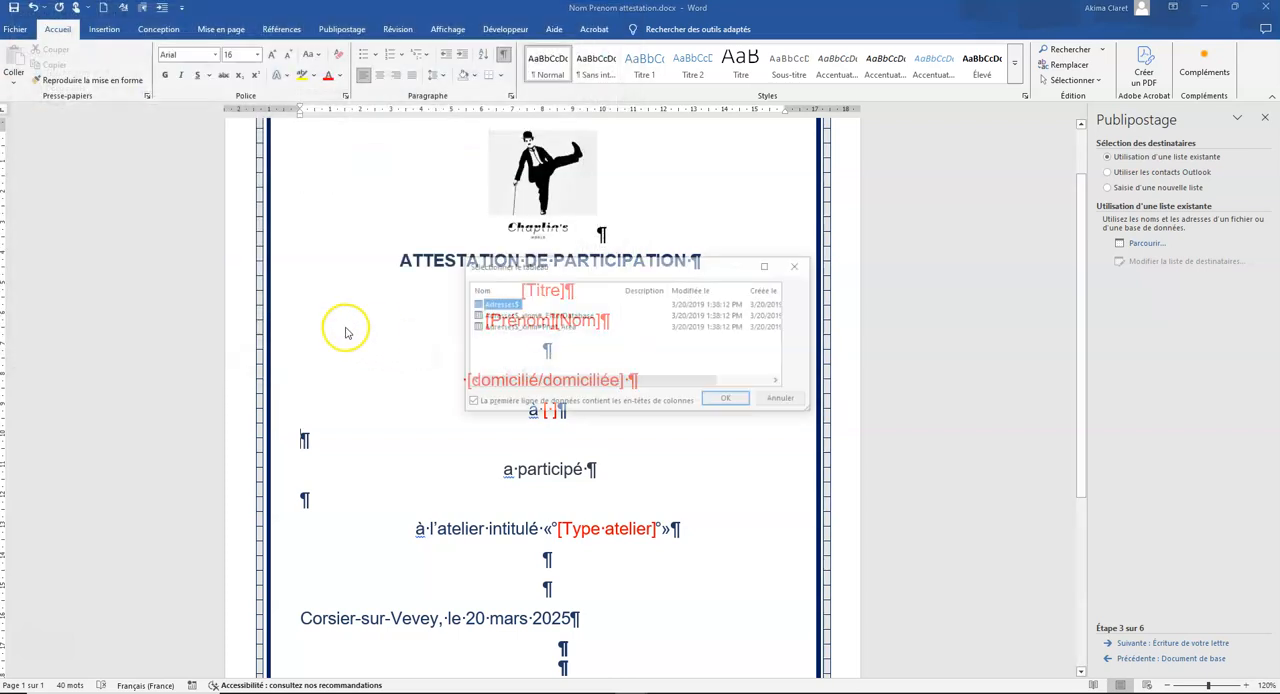
click(724, 400)
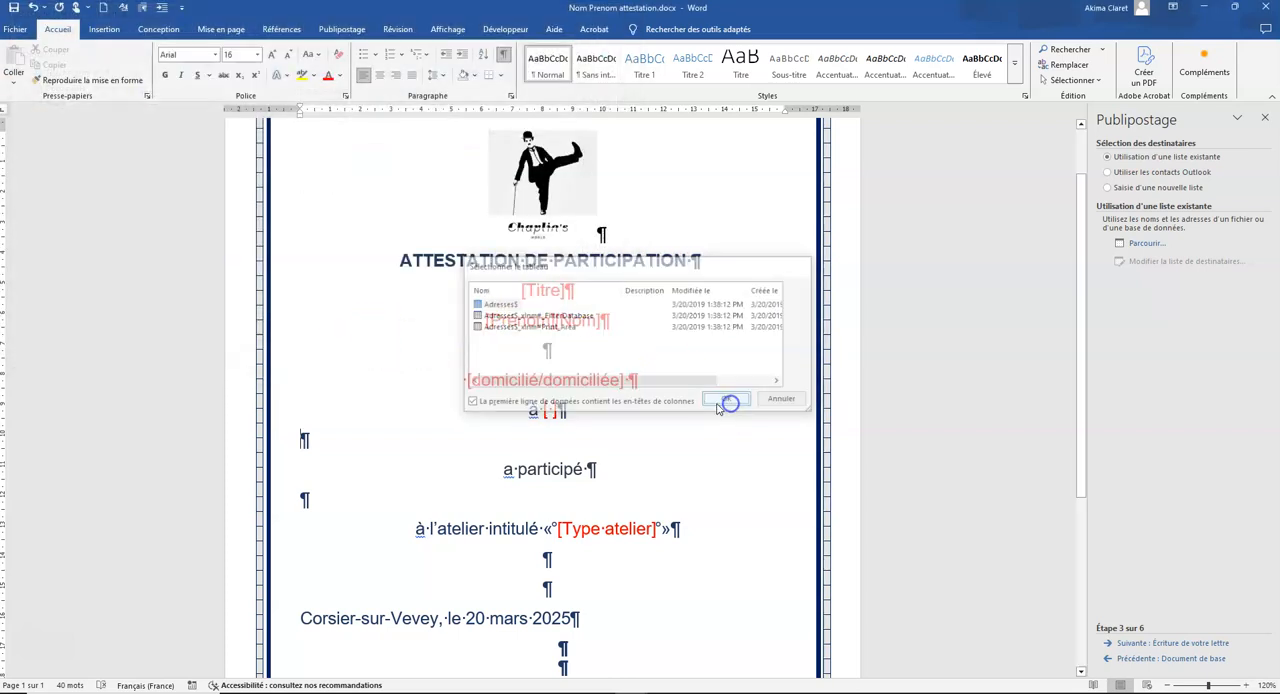
Step: Sort the recipients by Nom and by Prénom, both in ascending order
click(591, 387)
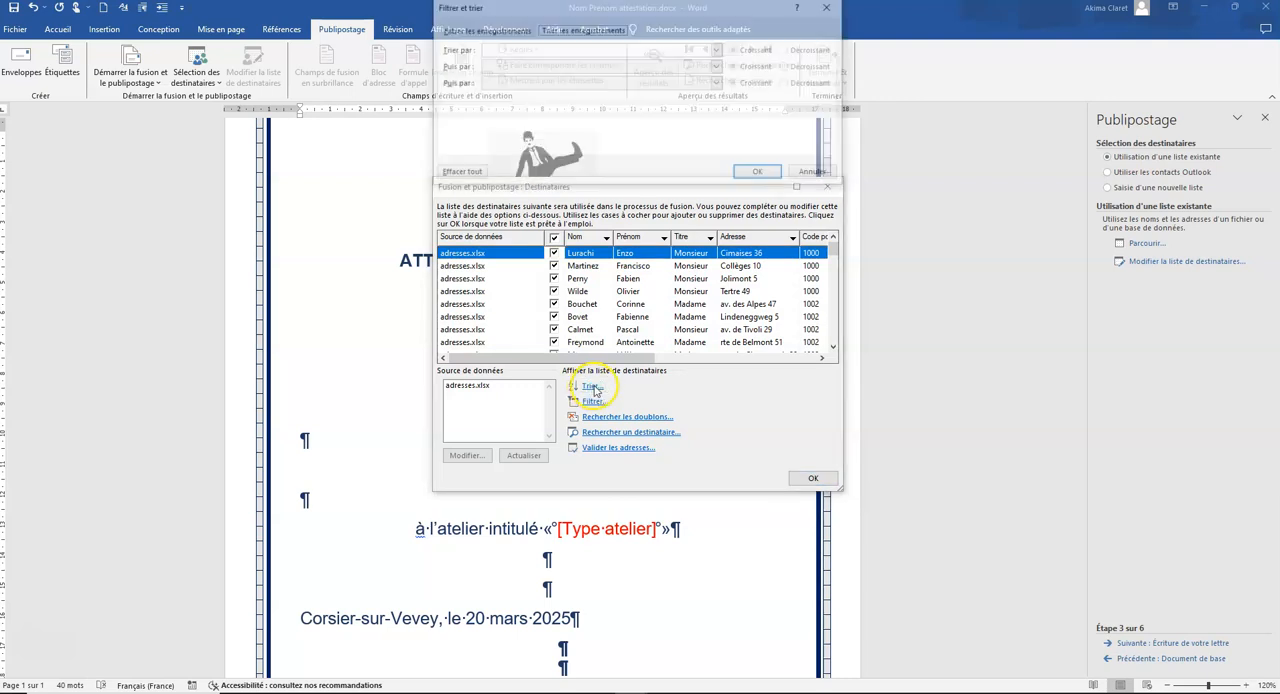
click(707, 52)
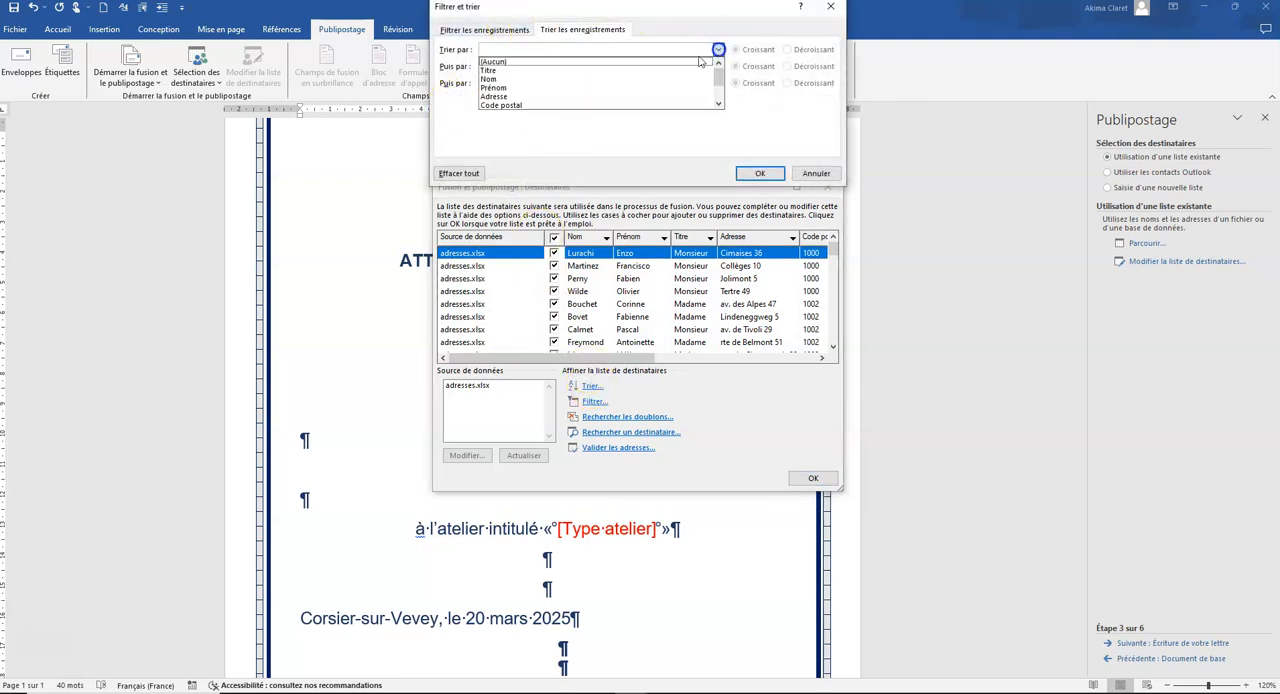
click(543, 72)
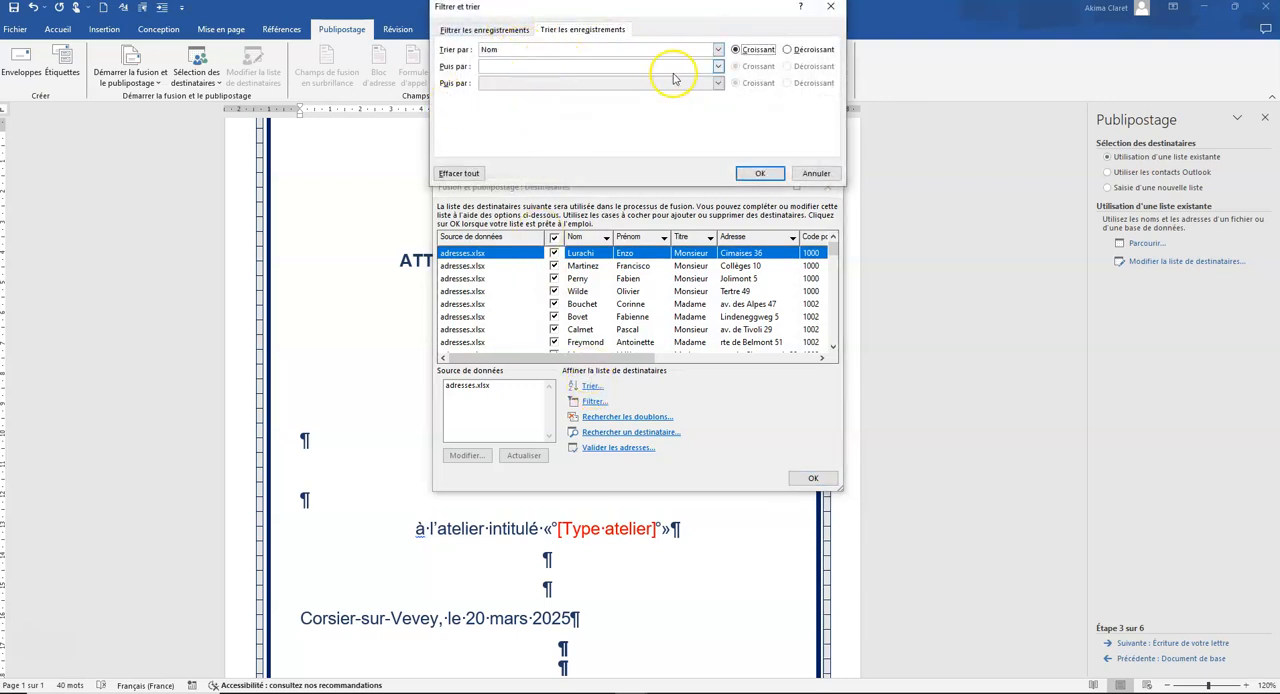
click(716, 66)
click(548, 106)
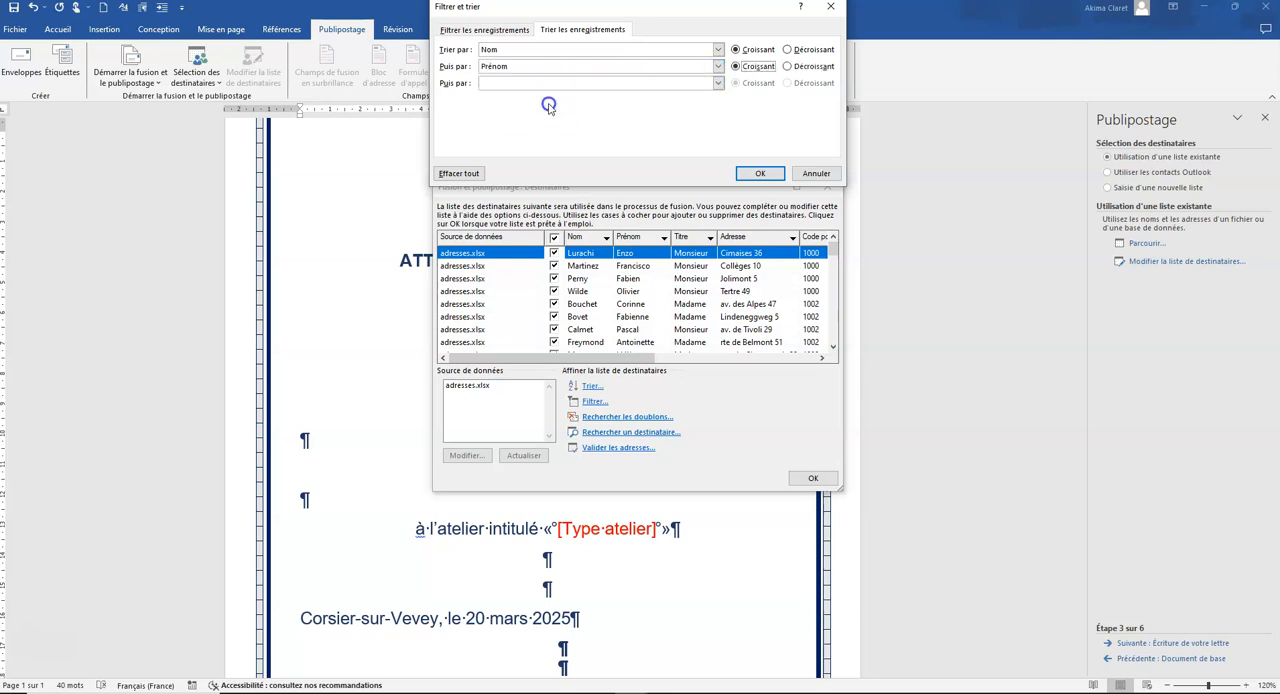
click(757, 175)
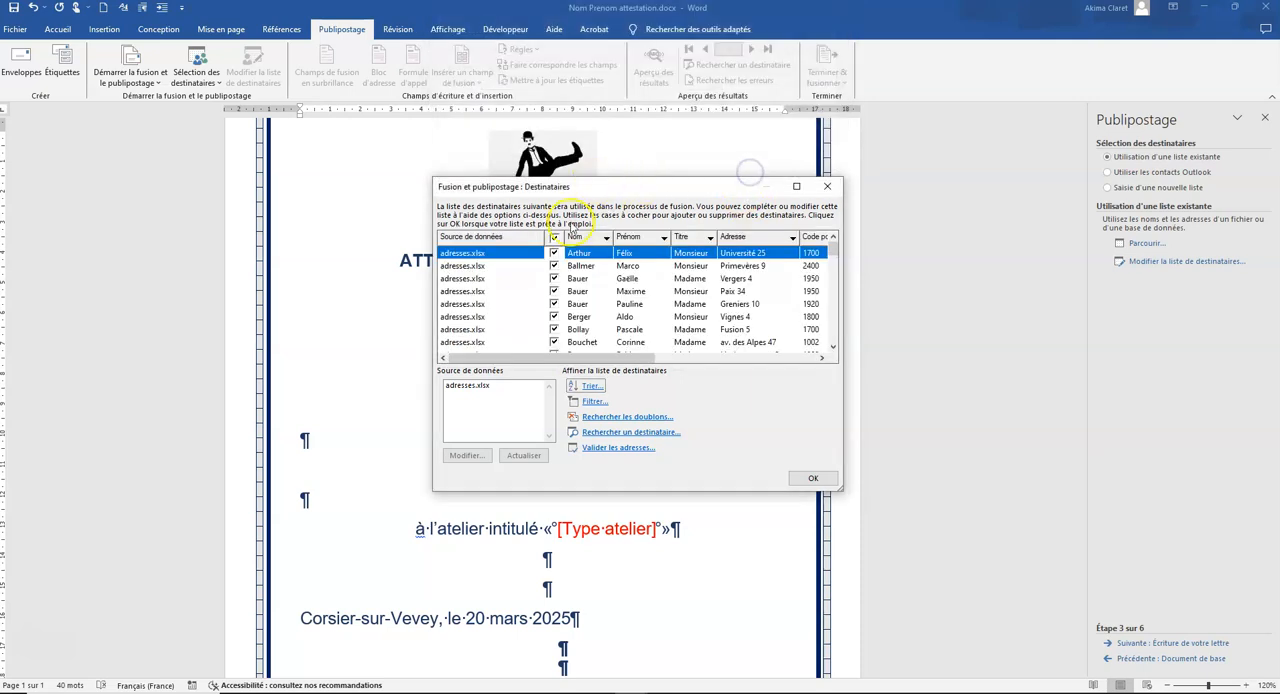
Step: Try filtering the recipients on Canton equal to Jura and look over the filtered list
click(595, 401)
click(581, 59)
scroll(545, 111, down, 1)
click(515, 97)
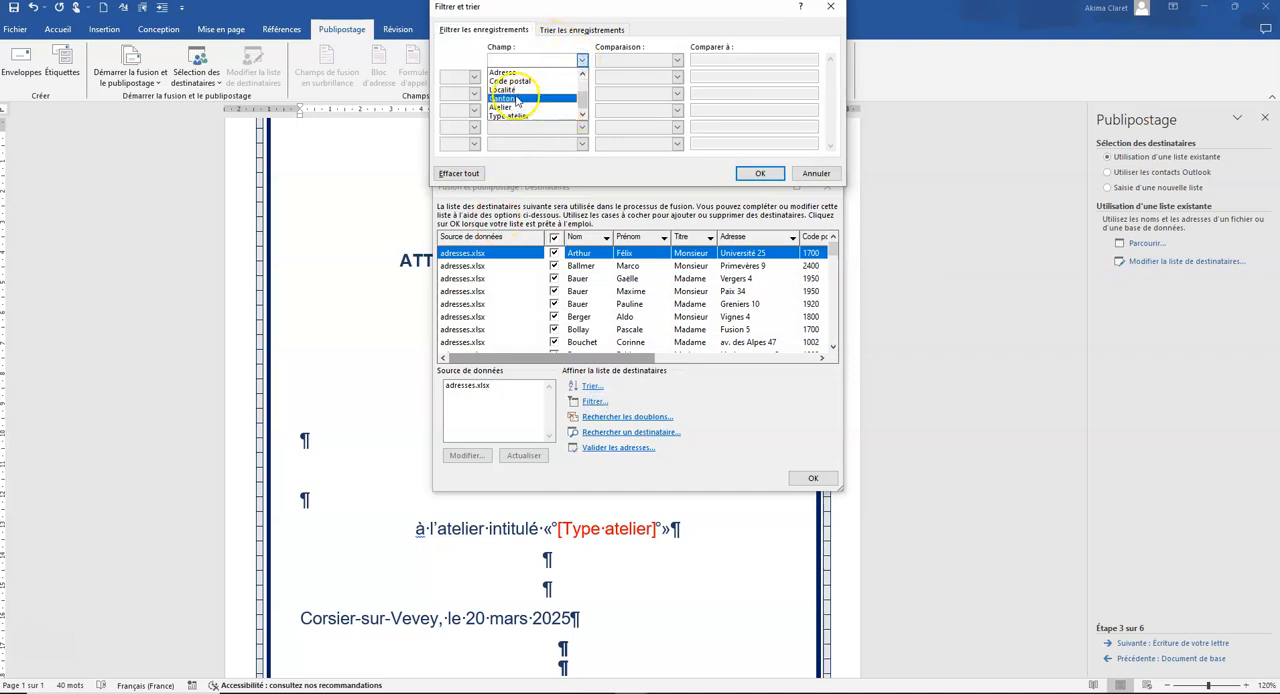
click(724, 58)
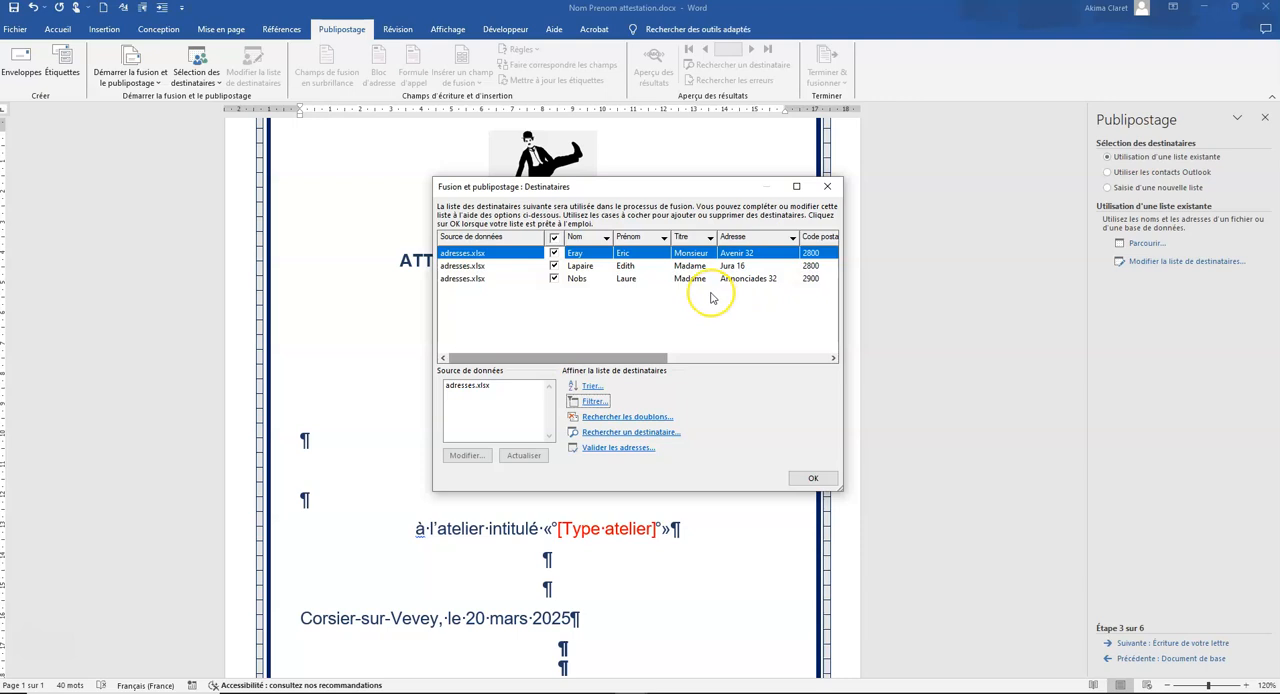
drag(627, 355, 491, 356)
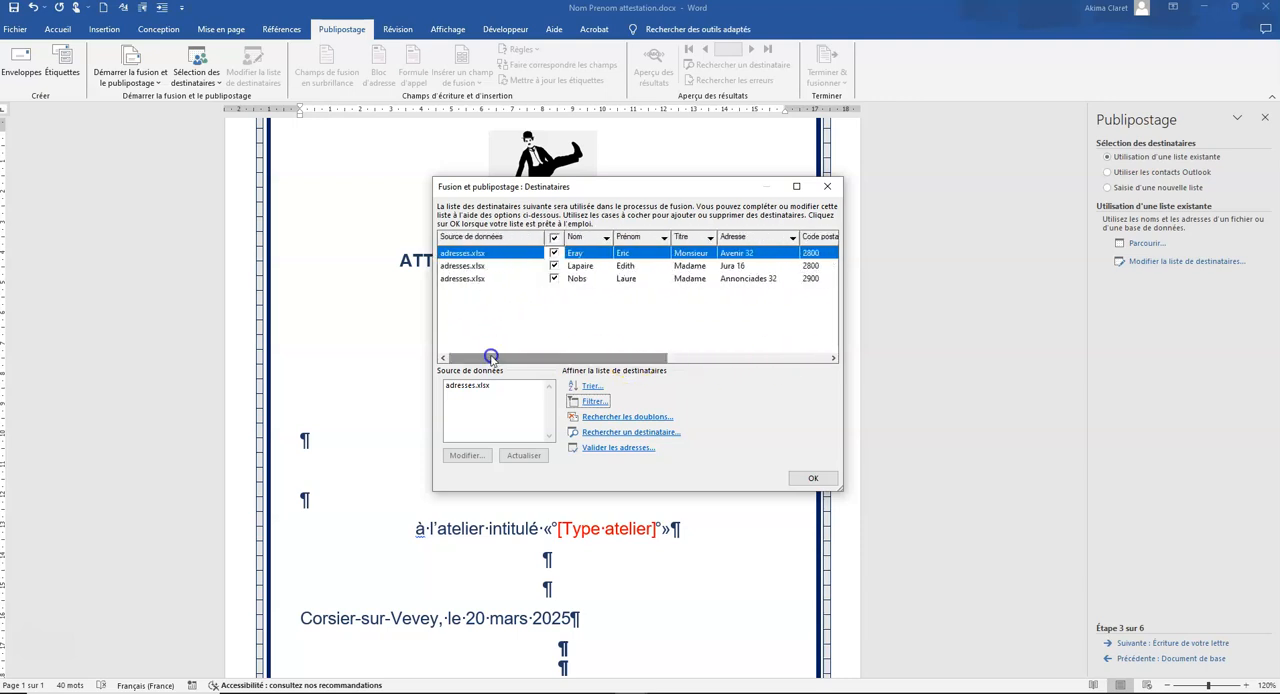
Step: Set the recipient filter to Atelier equal to oui and accept the recipient list
click(591, 401)
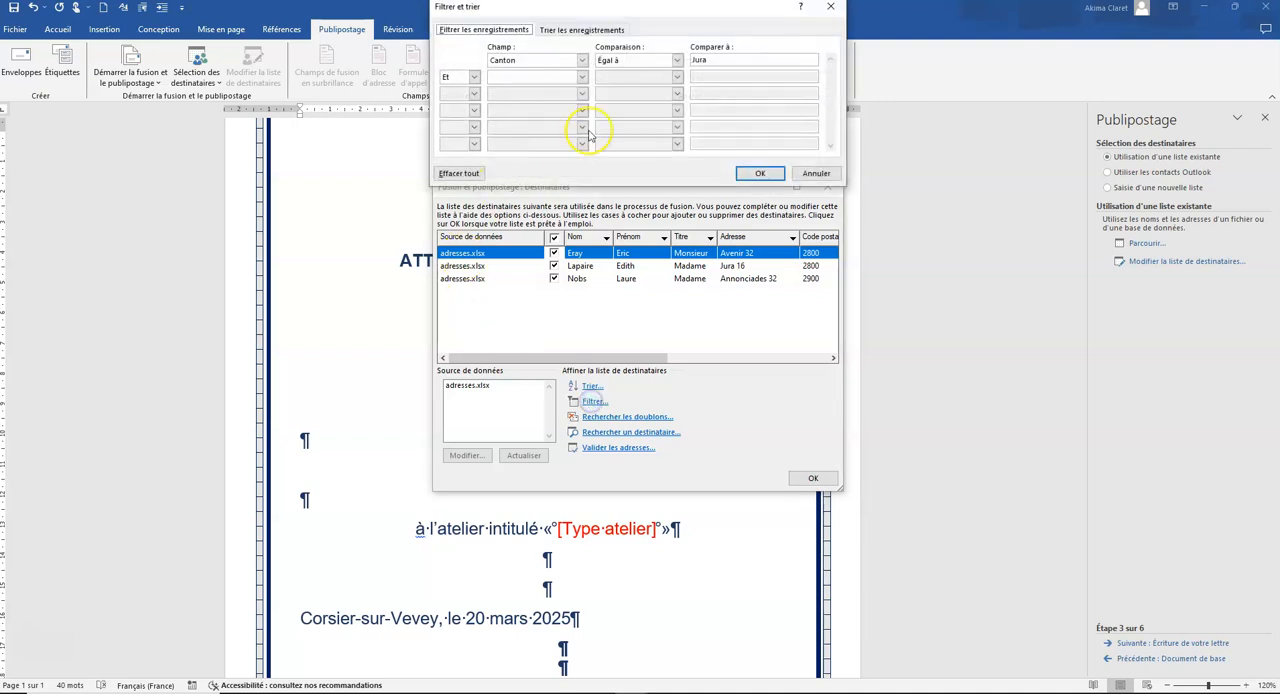
click(581, 61)
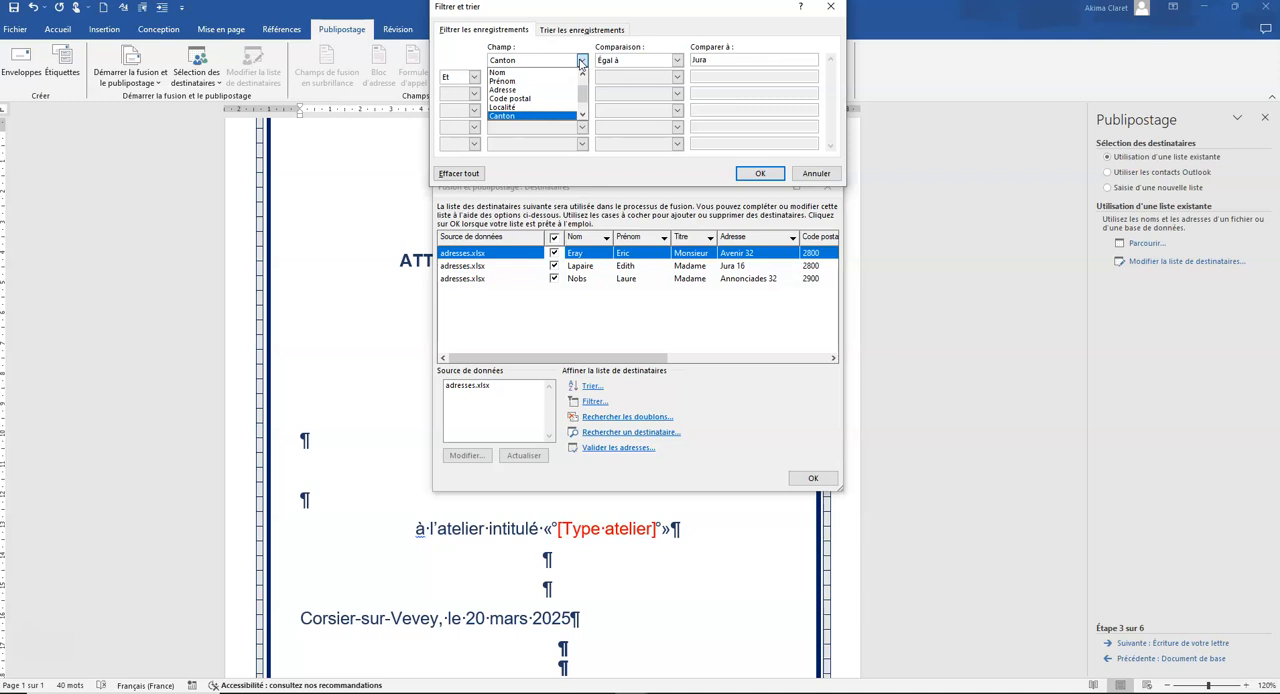
scroll(534, 88, down, 2)
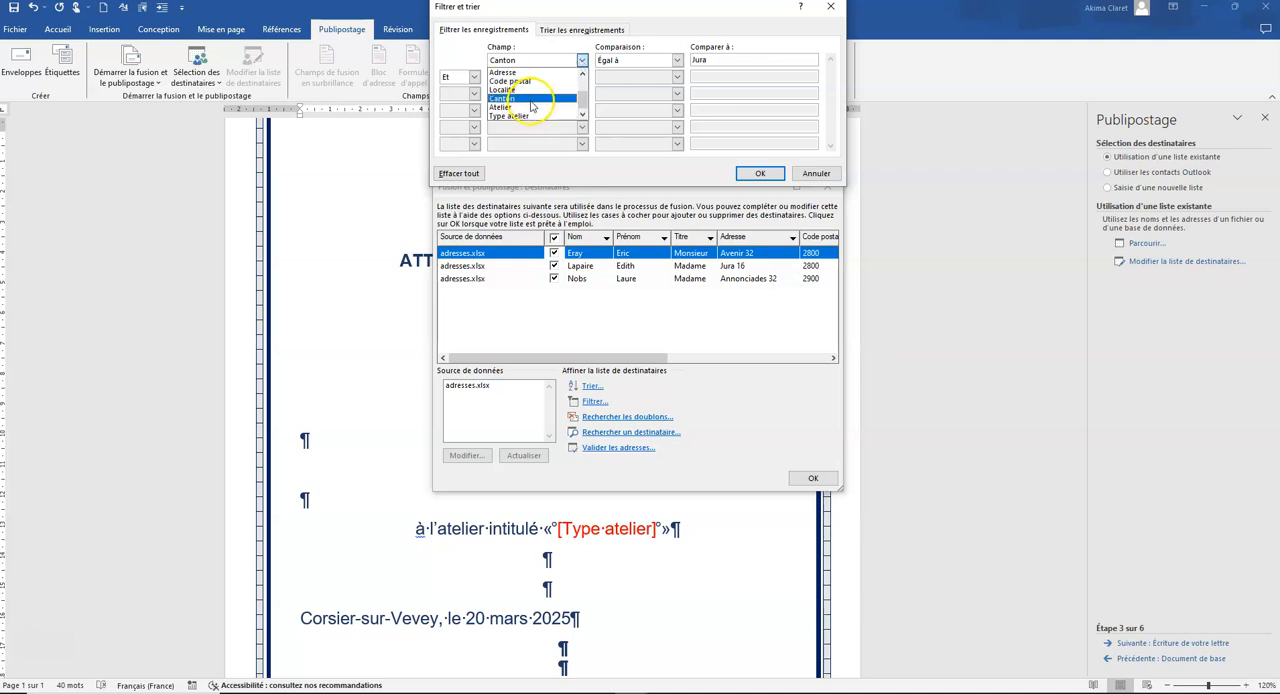
click(508, 107)
double_click(696, 61)
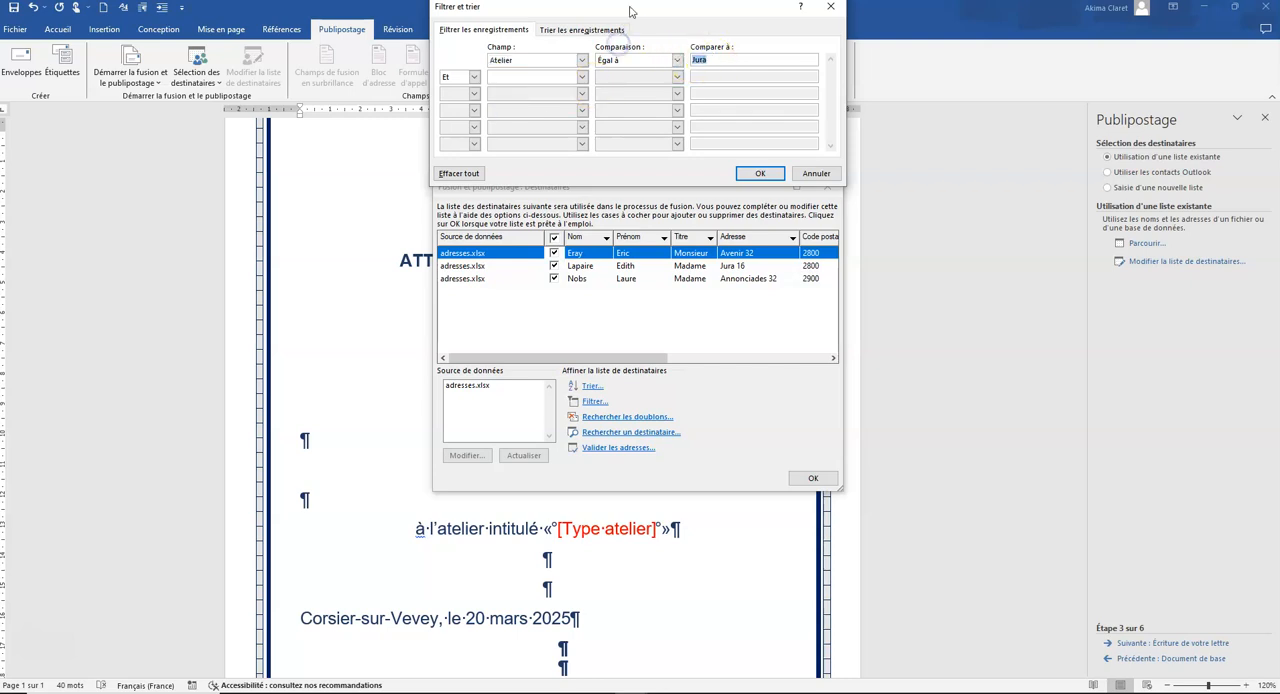
click(760, 173)
click(810, 480)
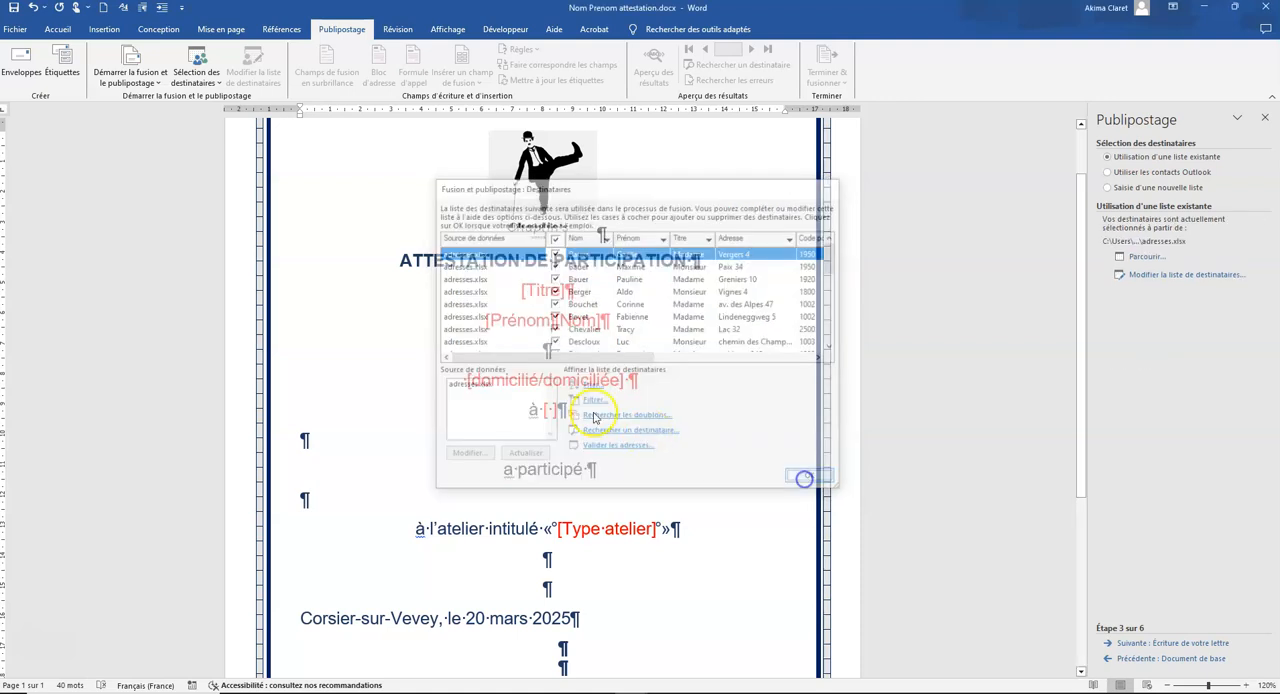
Step: Replace the [Titre] placeholder with the Titre merge field, keeping it on its own line
drag(566, 290, 496, 292)
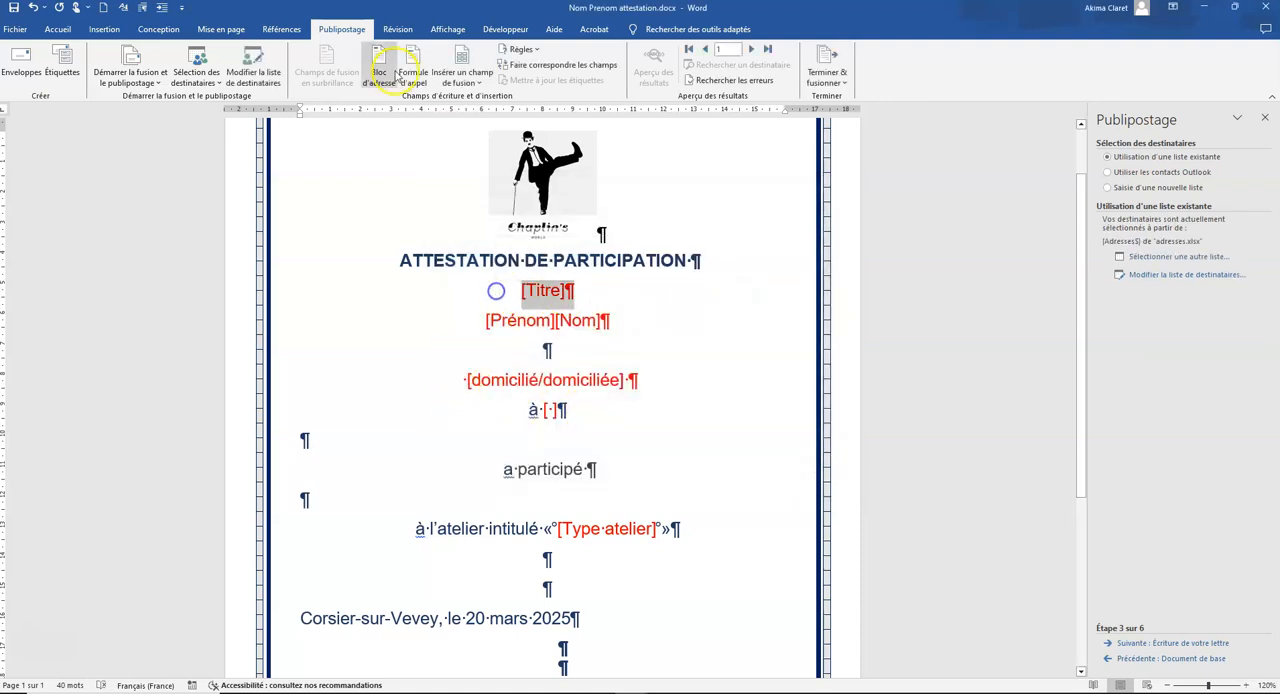
click(472, 82)
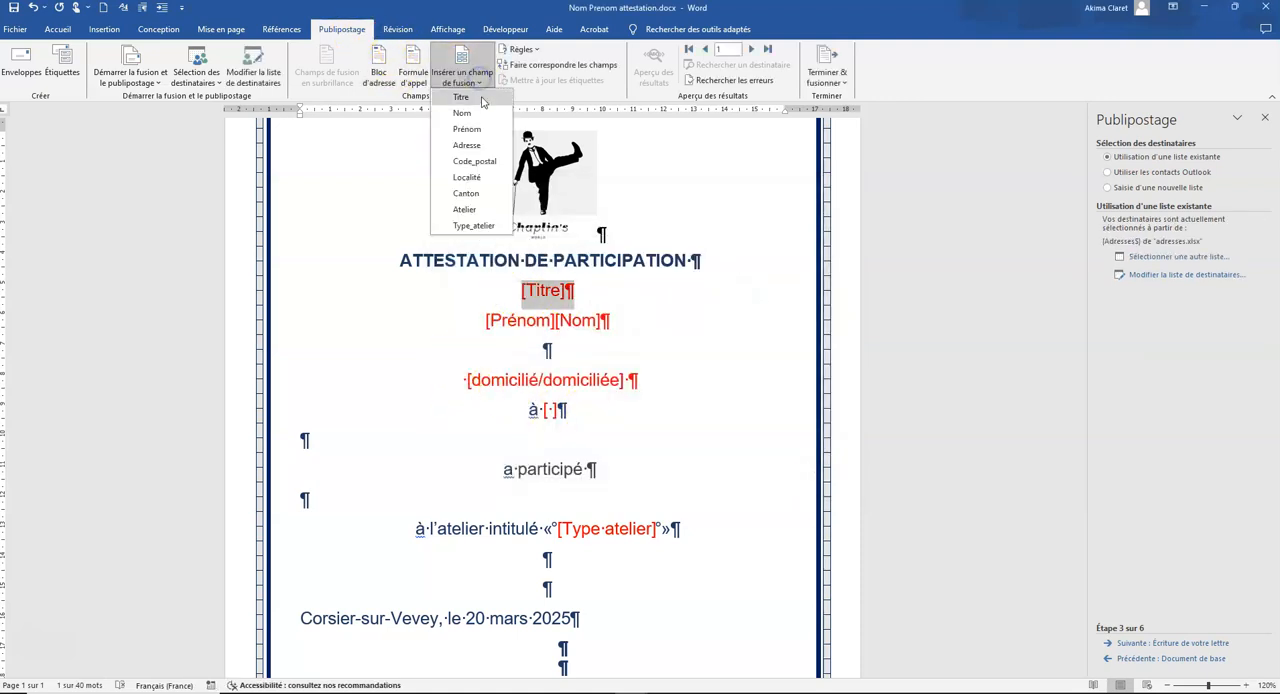
click(461, 97)
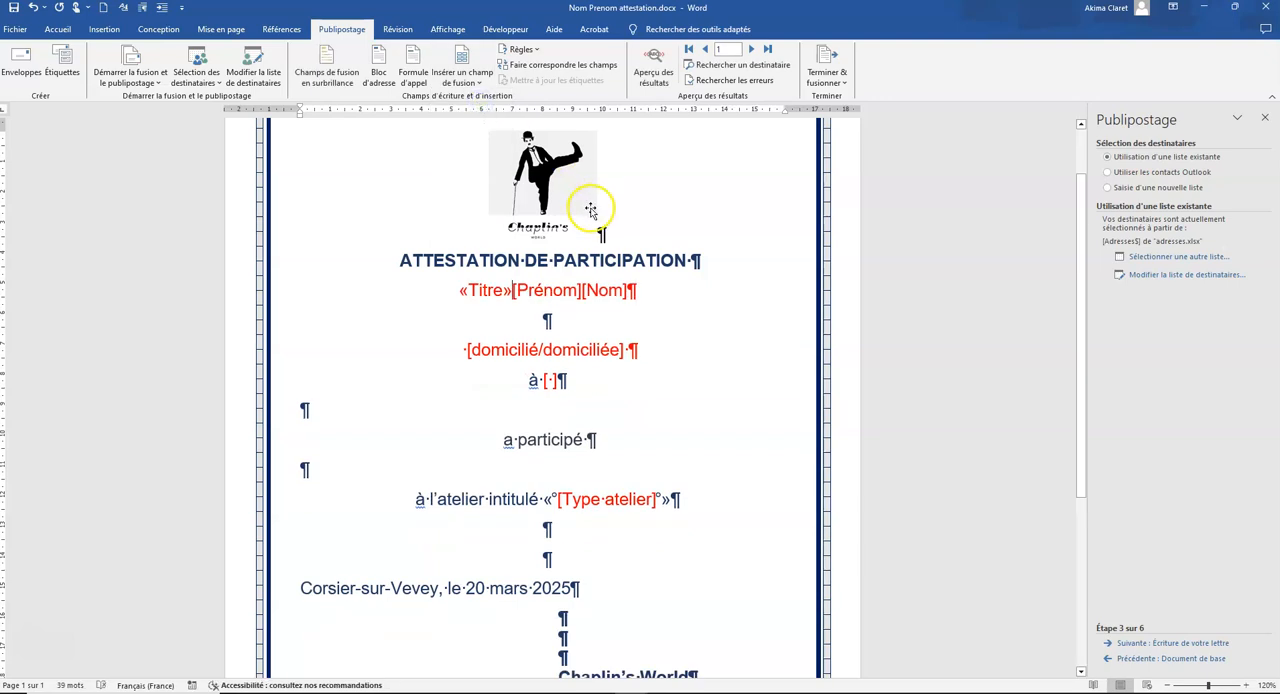
key(Return)
Step: Replace the [Prénom][Nom] placeholders with the Prénom and Nom merge fields separated by a space
drag(610, 320, 463, 318)
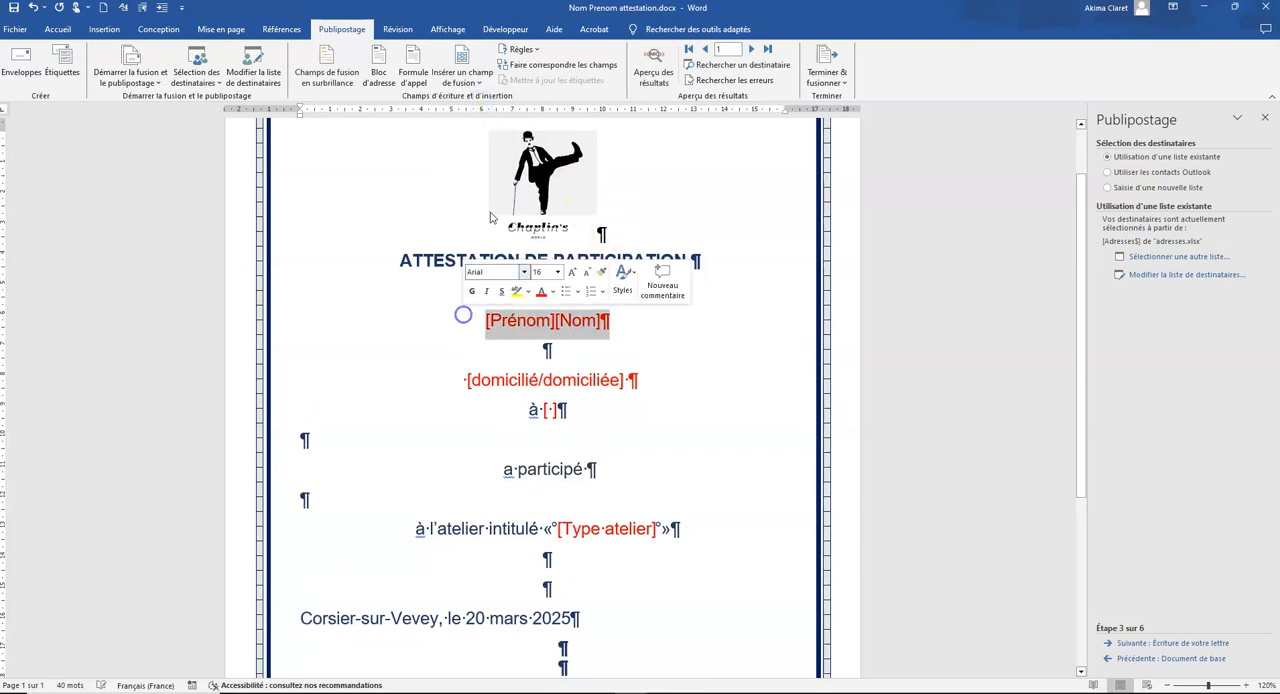
click(466, 80)
click(461, 123)
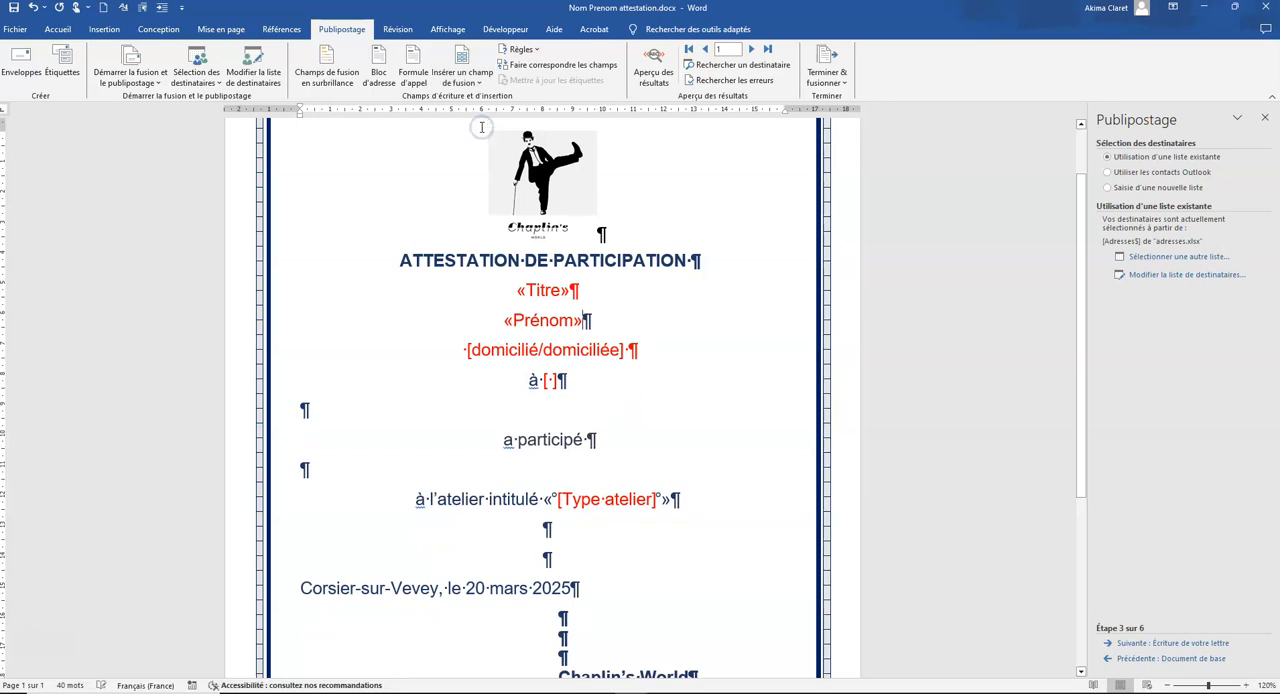
click(482, 82)
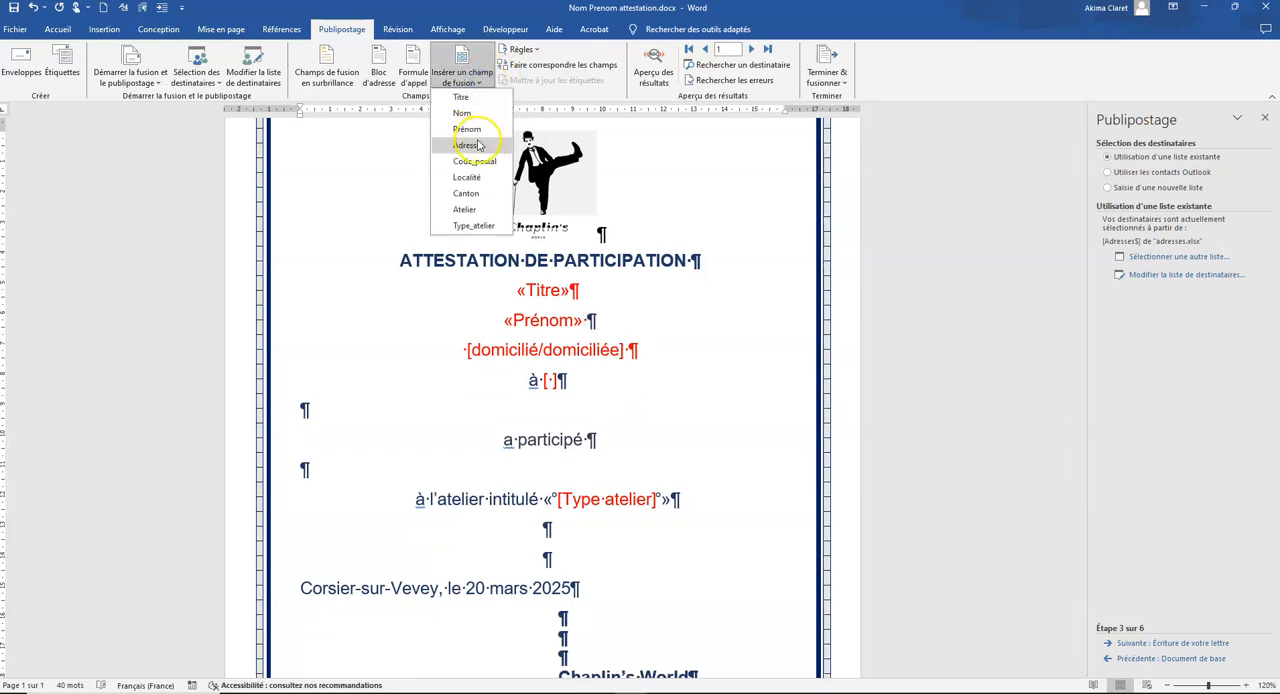
click(466, 116)
Step: Replace the [domicilié/domiciliée] placeholder with an If…Then…Else rule on Titre that picks the matching wording, keeping it on its own line
drag(638, 355, 440, 351)
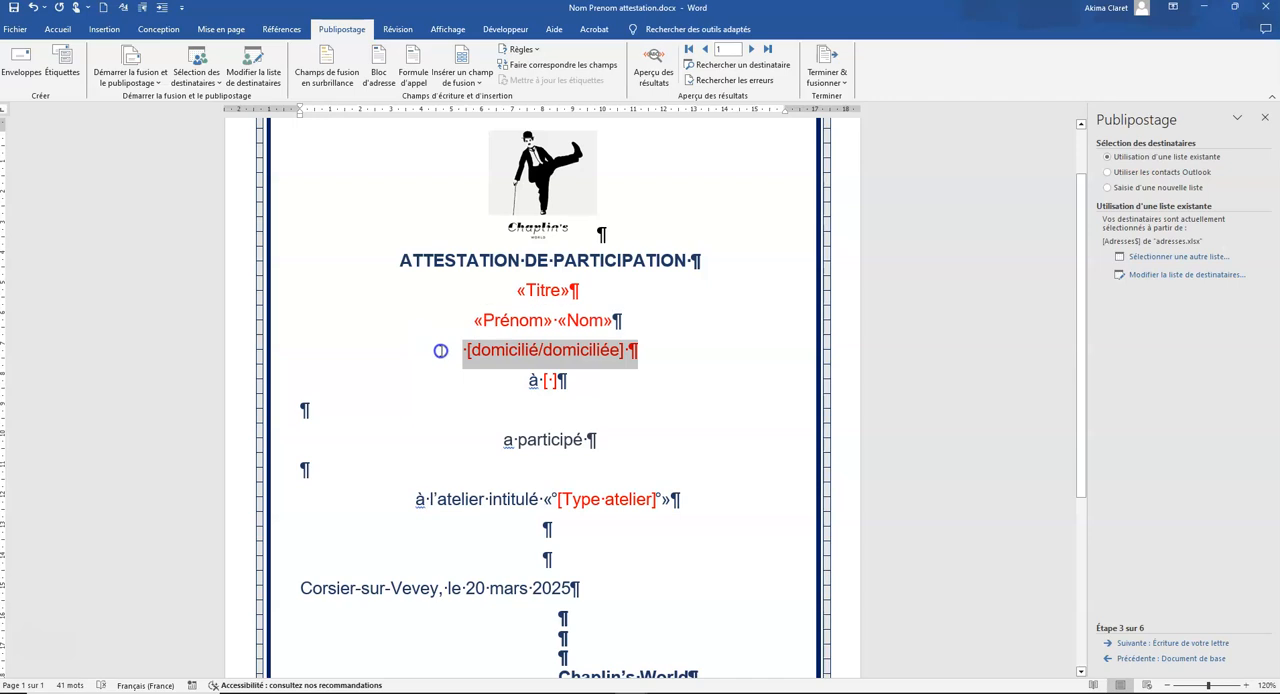
click(520, 49)
click(530, 98)
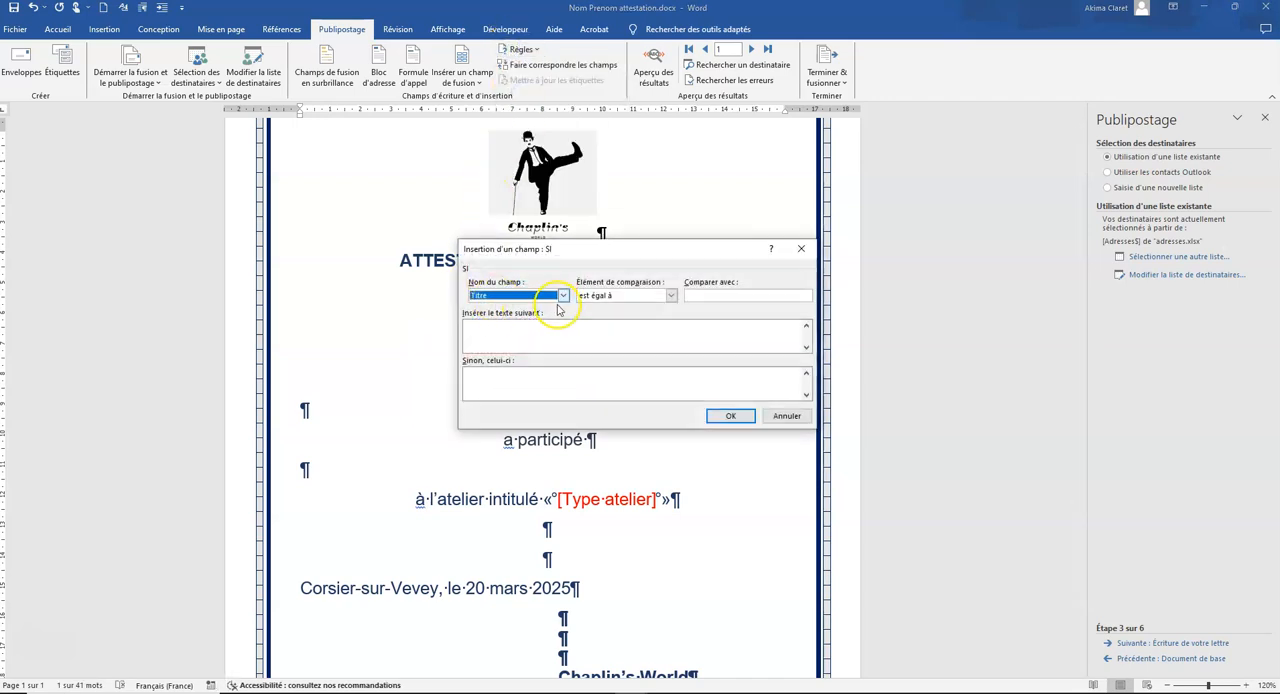
click(705, 297)
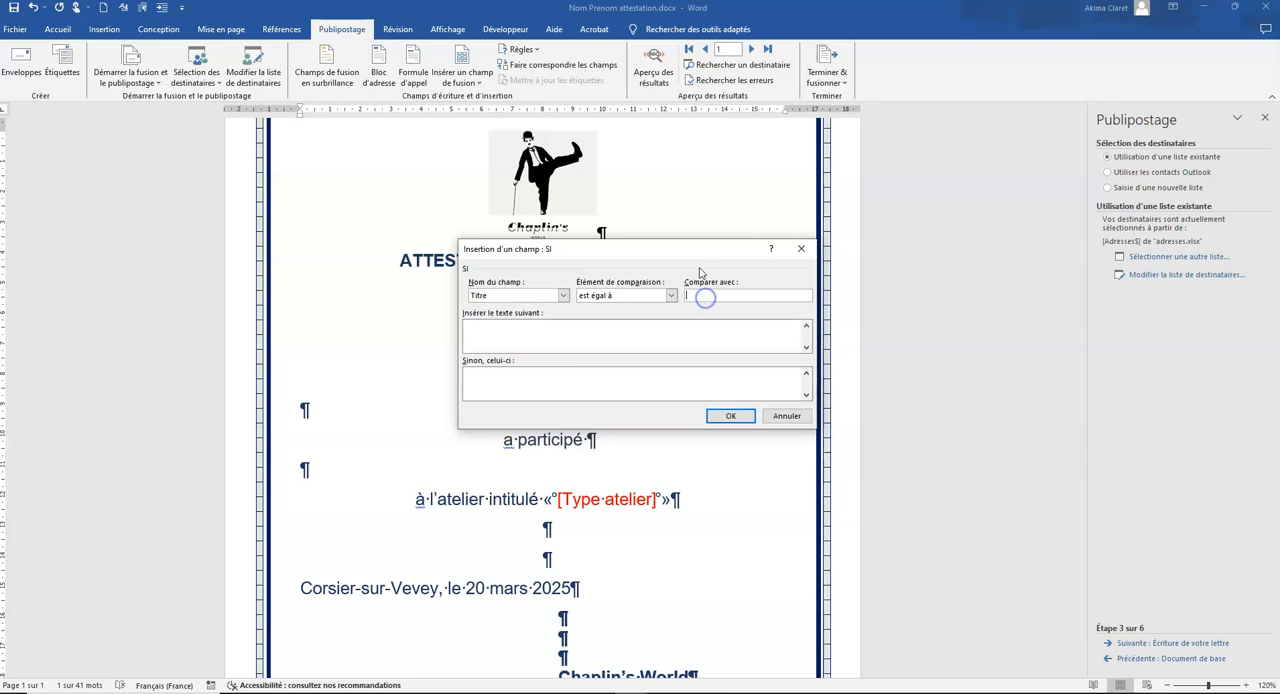
click(541, 325)
click(730, 416)
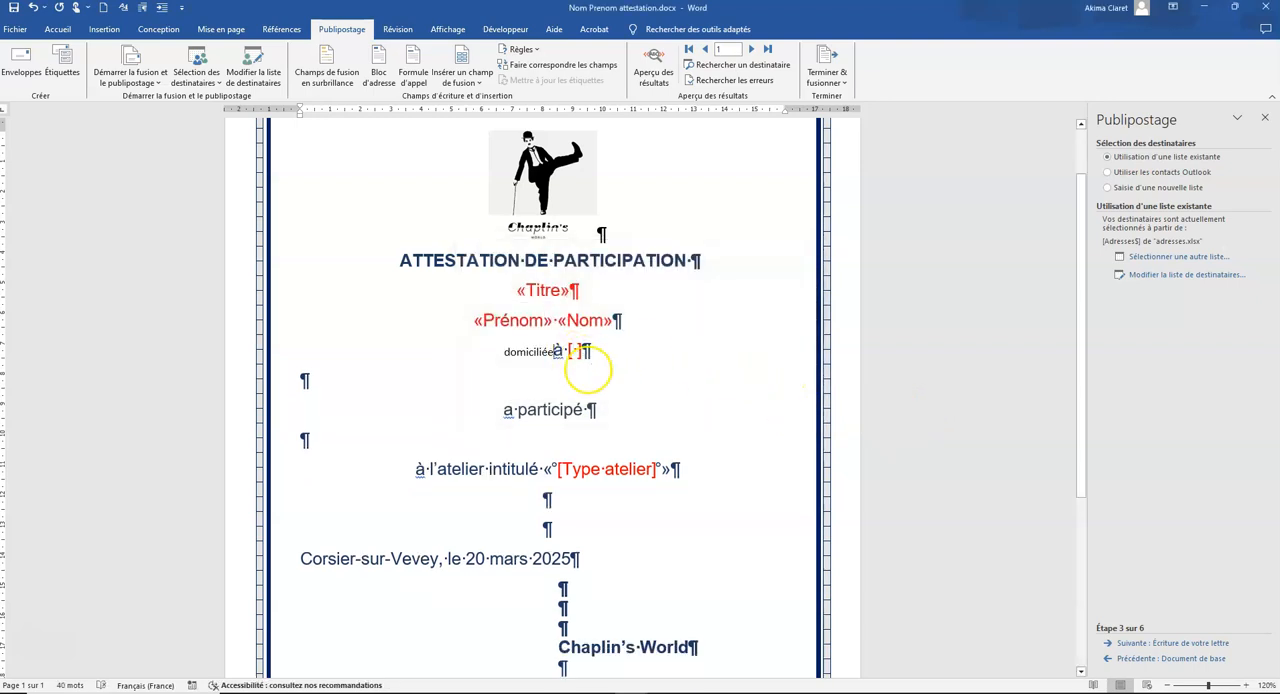
key(Return)
Step: Replace the empty bracket placeholder after "à" with the Localité merge field and [Type atelier] with the Type_atelier field
double_click(548, 374)
click(480, 82)
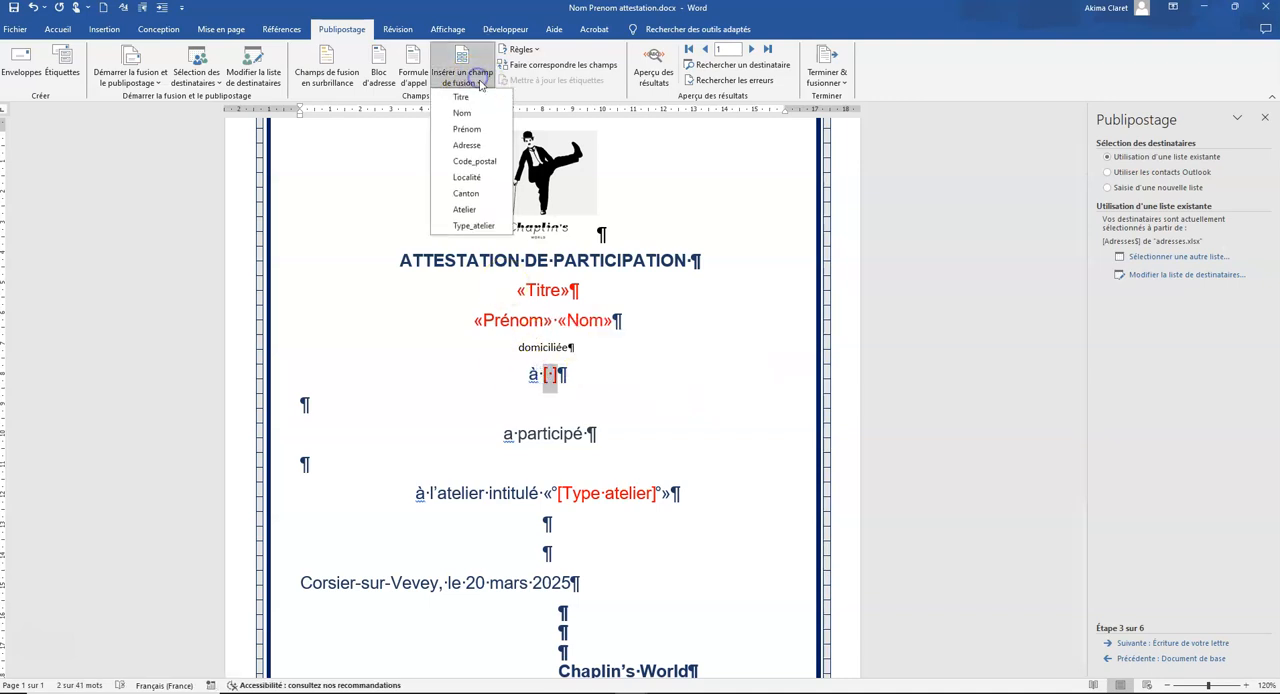
click(466, 177)
drag(659, 497, 558, 498)
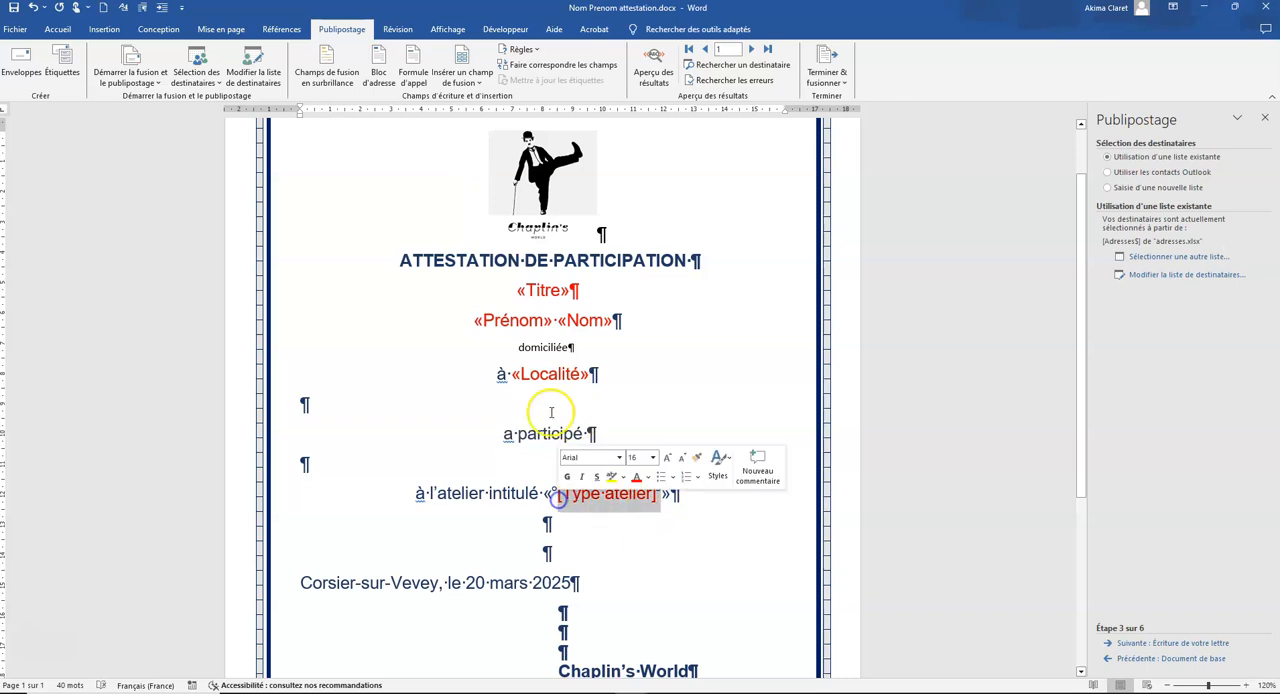
click(462, 84)
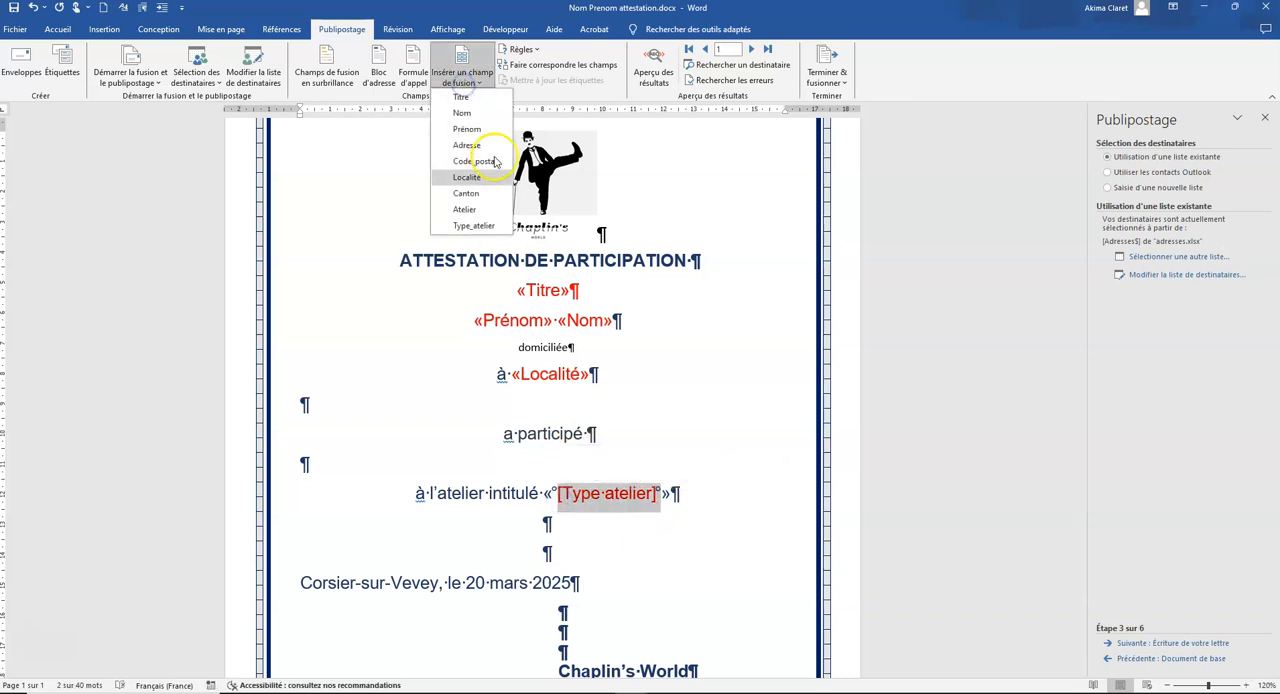
click(472, 224)
Step: Copy the formatting of "à l'atelier intitulé" onto all lines from the Titre field through the Type_atelier line
scroll(608, 464, down, 5)
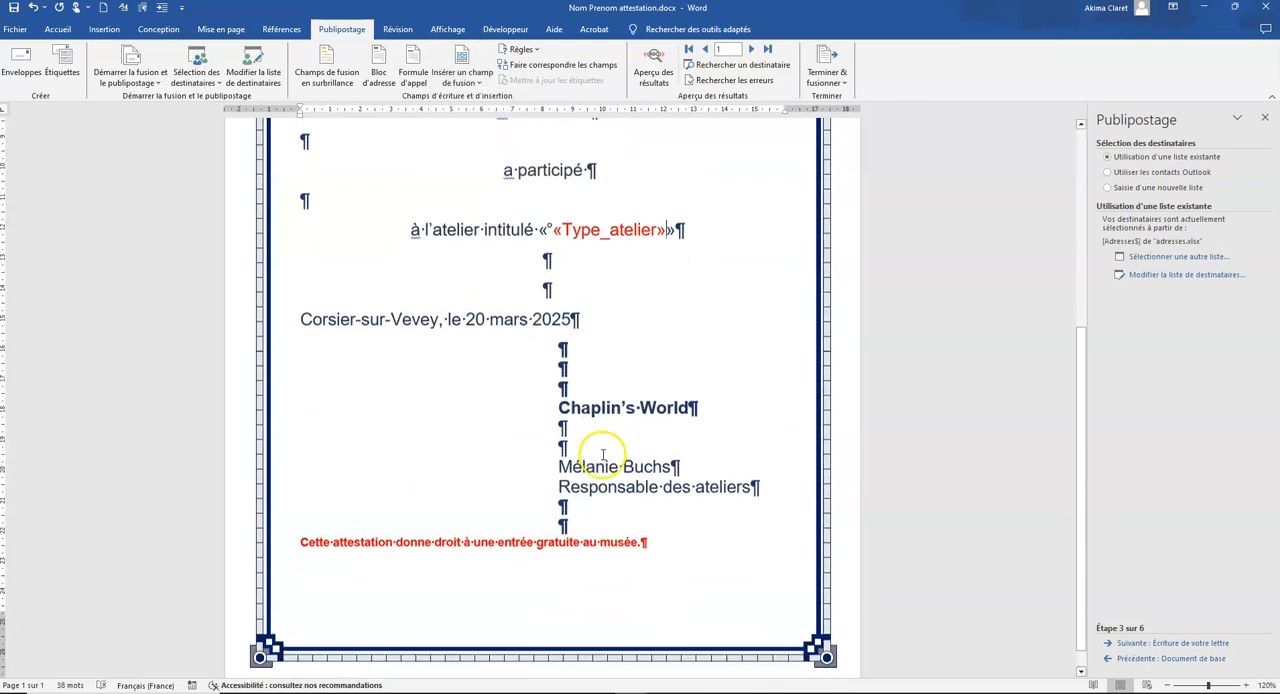
scroll(506, 384, up, 4)
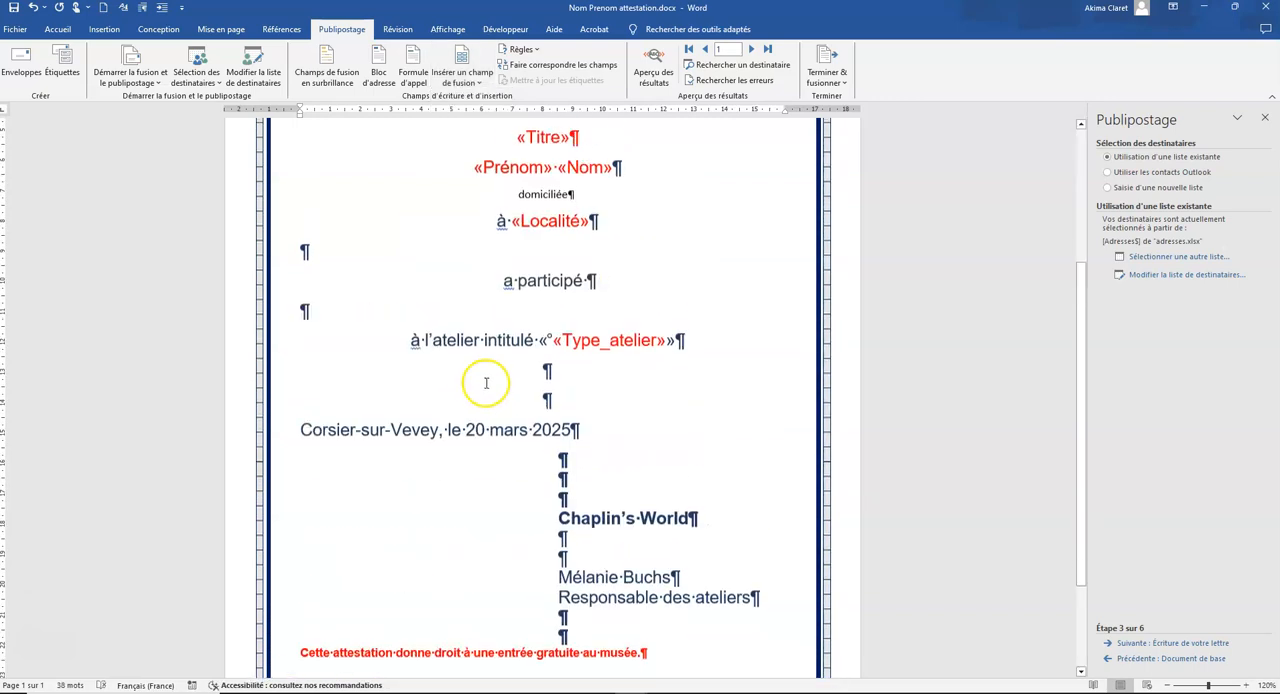
drag(538, 456, 410, 450)
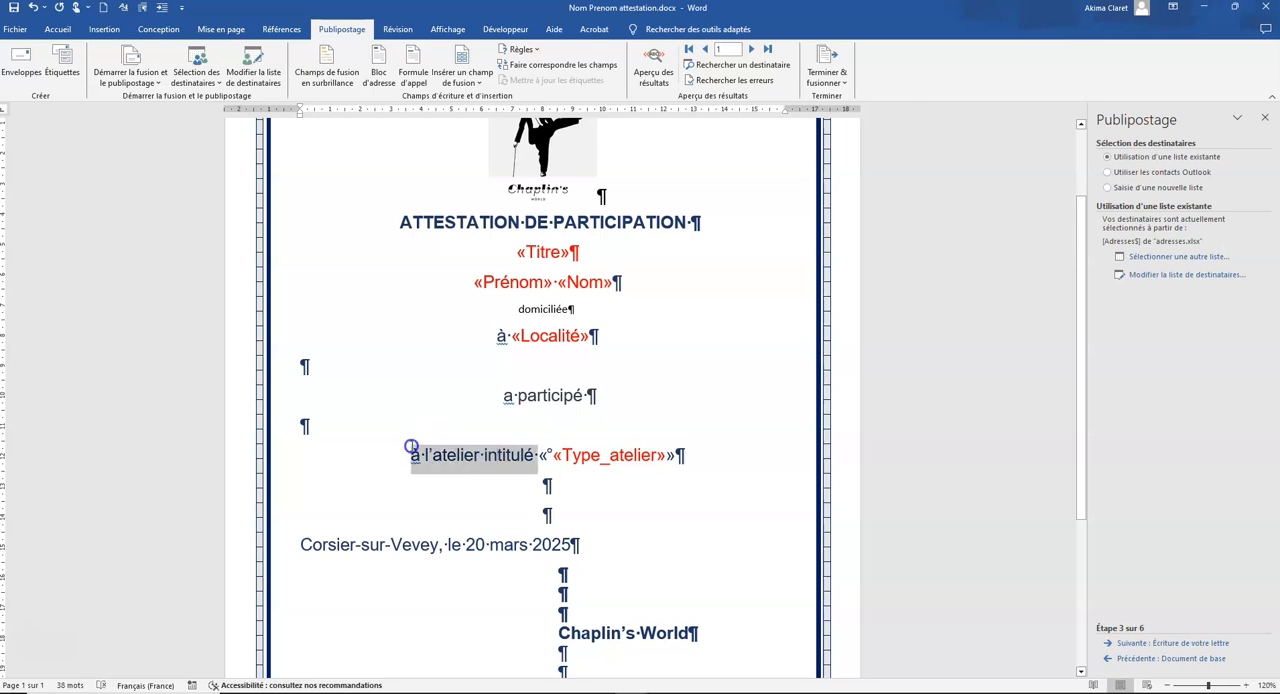
click(57, 29)
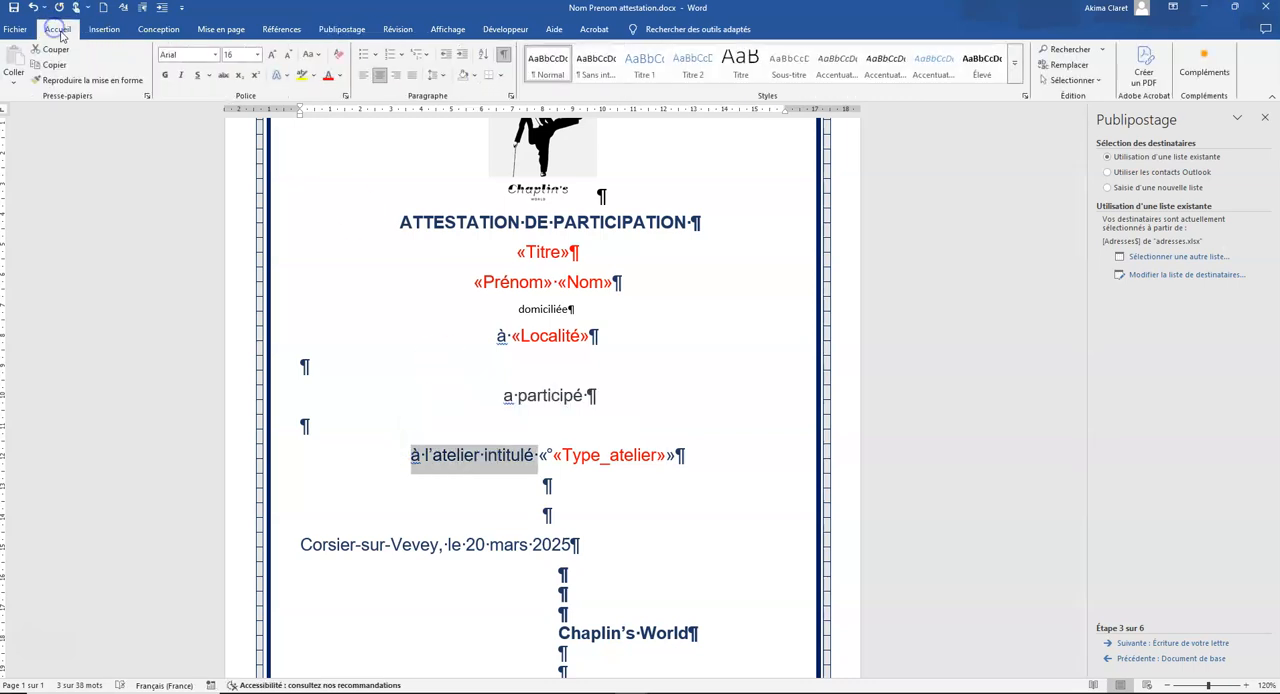
click(82, 84)
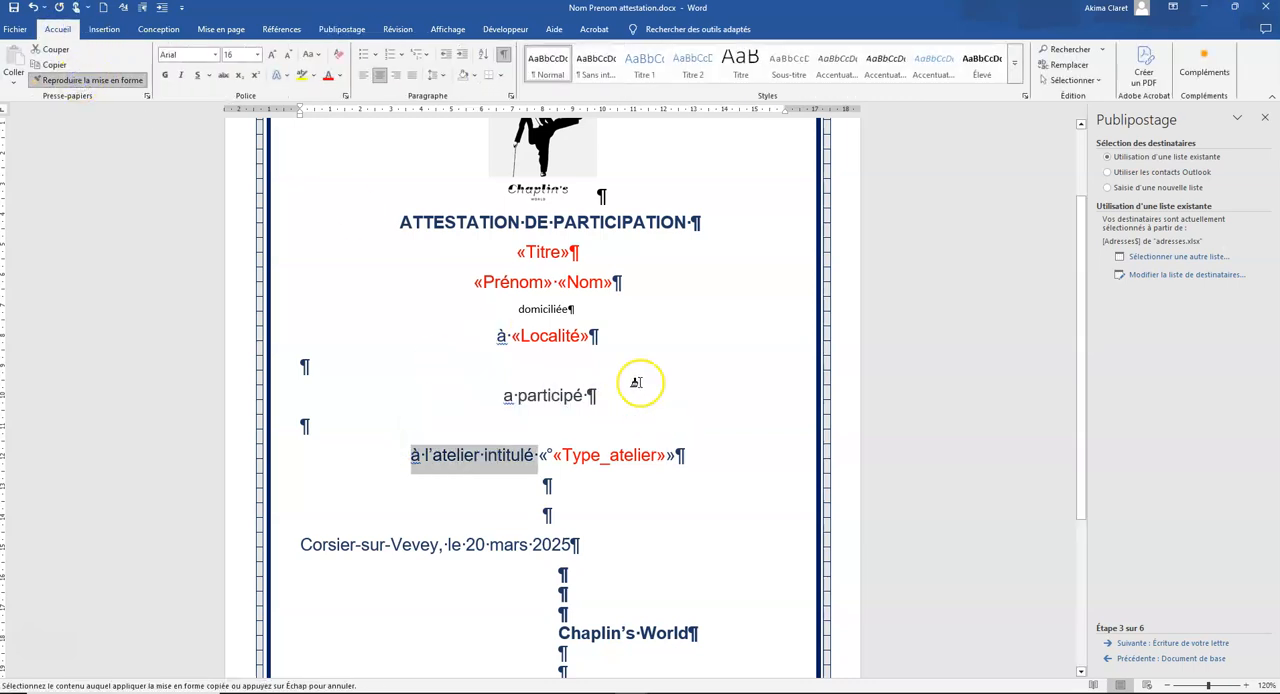
mouse_move(508, 251)
mouse_down()
mouse_move(672, 425)
mouse_move(688, 466)
mouse_up()
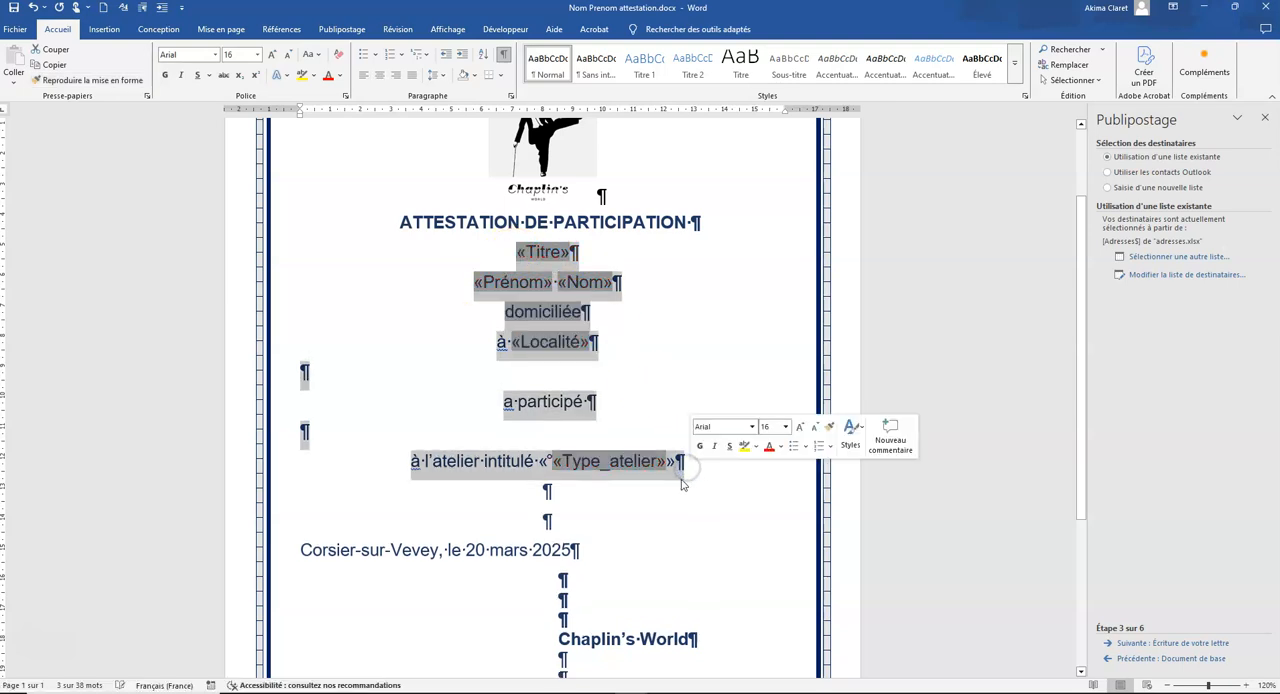
click(585, 401)
Step: Copy the formatting of "Corsier-sur-Vevey" onto the closing sentence about free museum entry
scroll(634, 394, down, 3)
drag(318, 360, 438, 360)
click(90, 80)
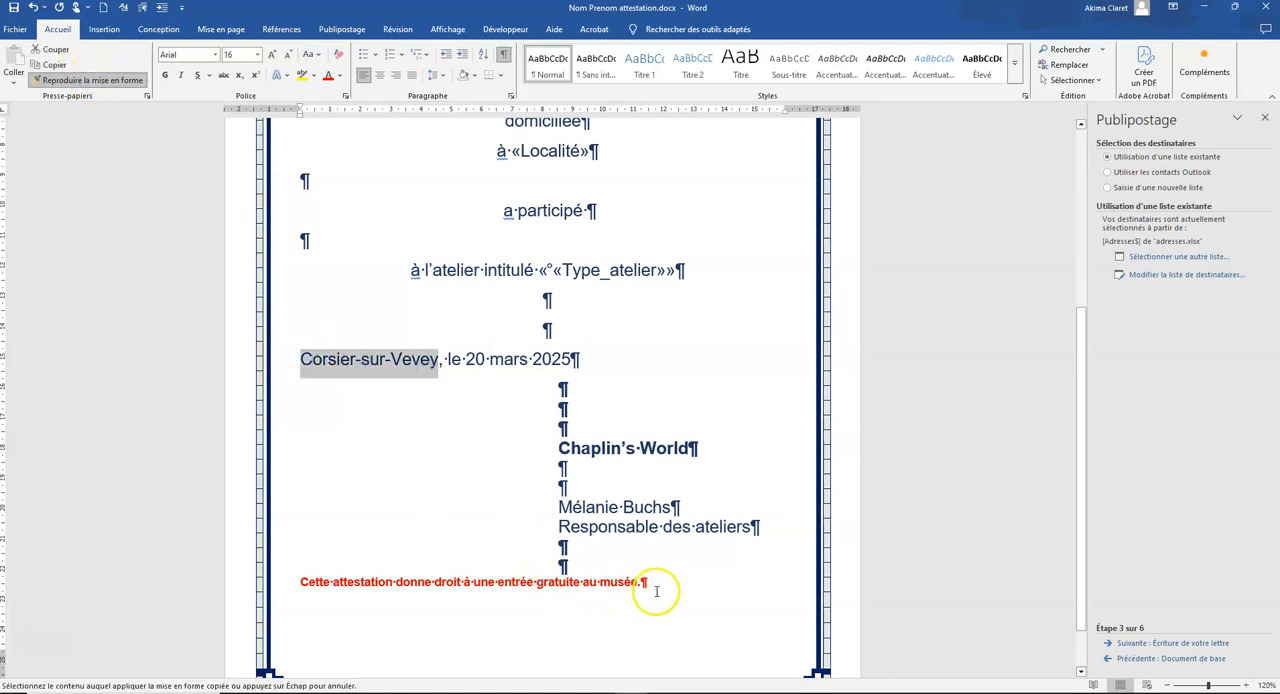
drag(652, 581, 290, 582)
key(ctrl+c)
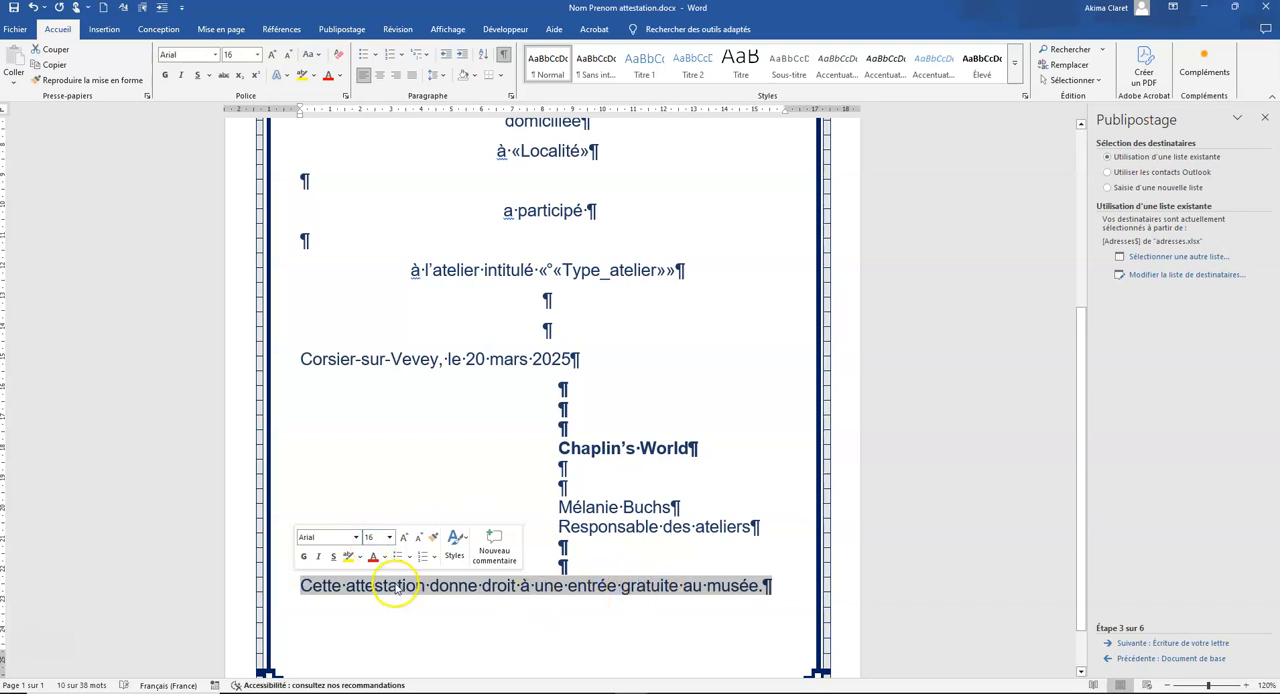
Step: Replace the free museum entry sentence with an If…Then…Else rule that inserts that same sentence when Canton is equal to Jura
right_click(396, 590)
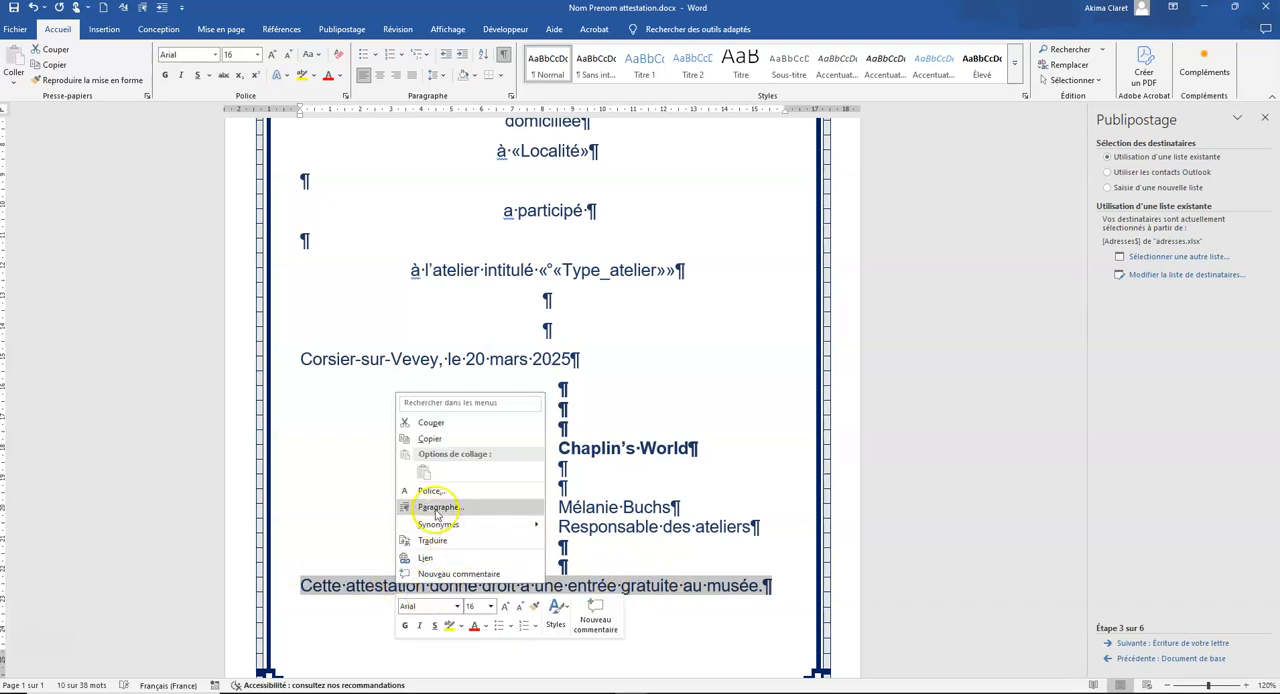
click(443, 440)
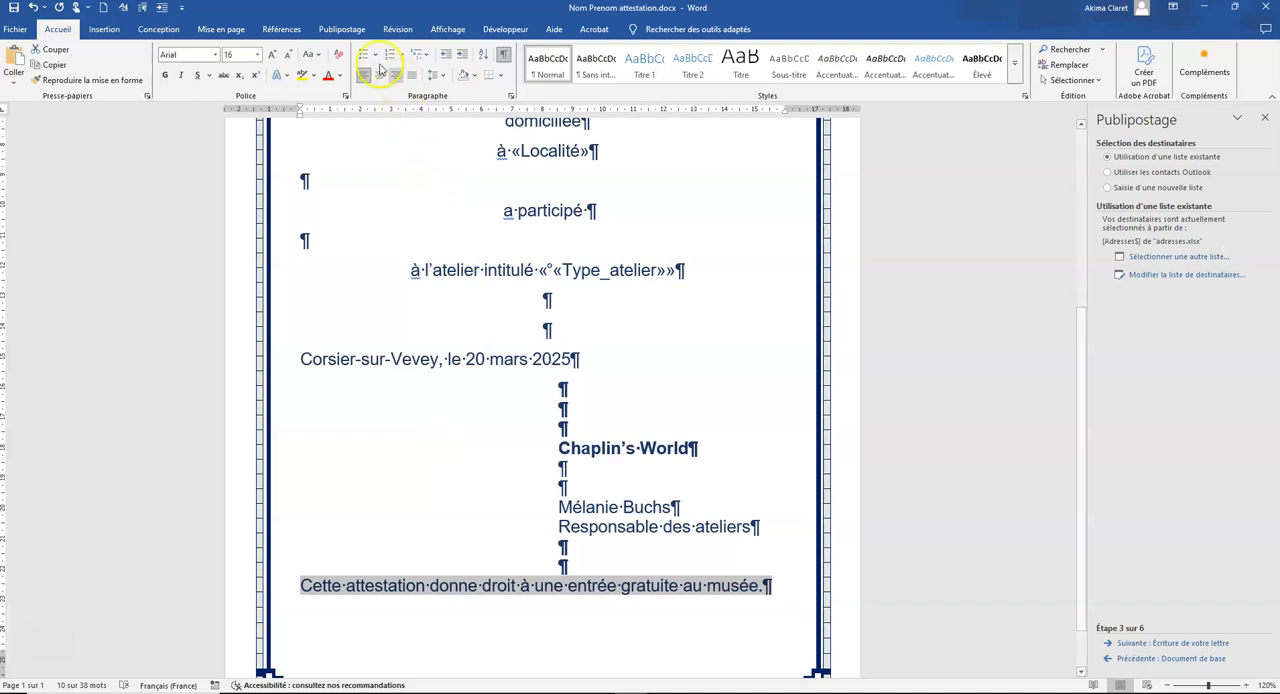
click(342, 29)
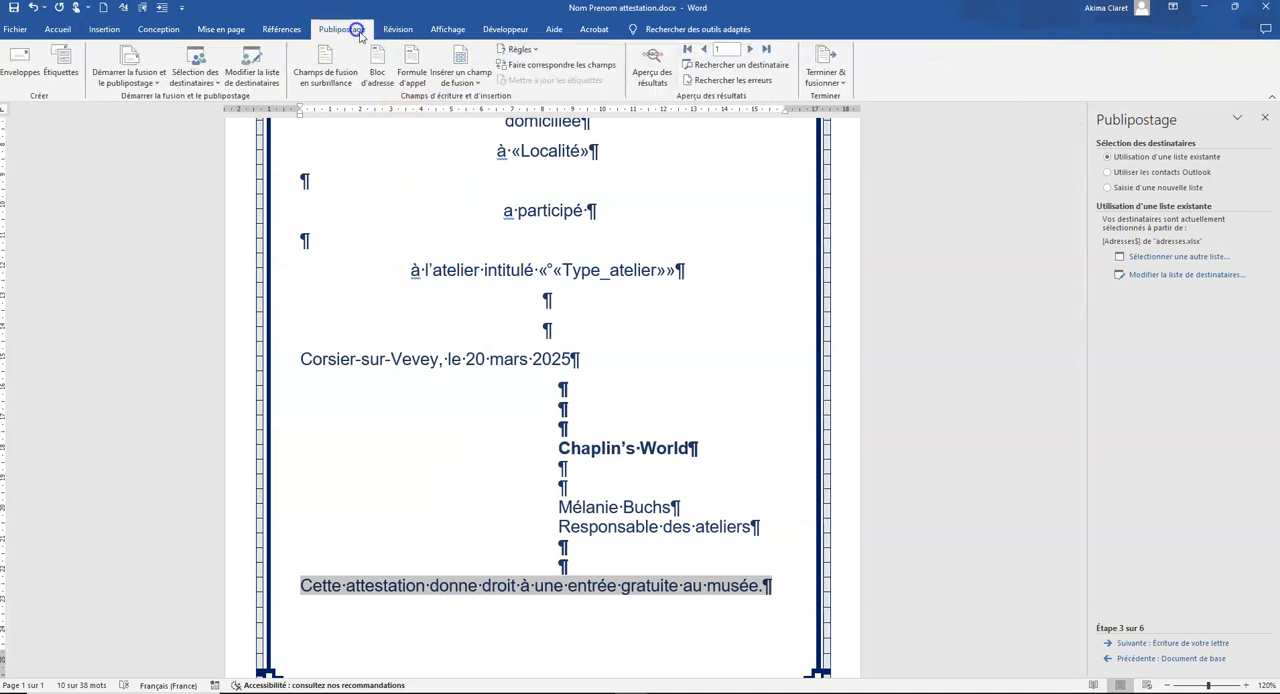
click(521, 49)
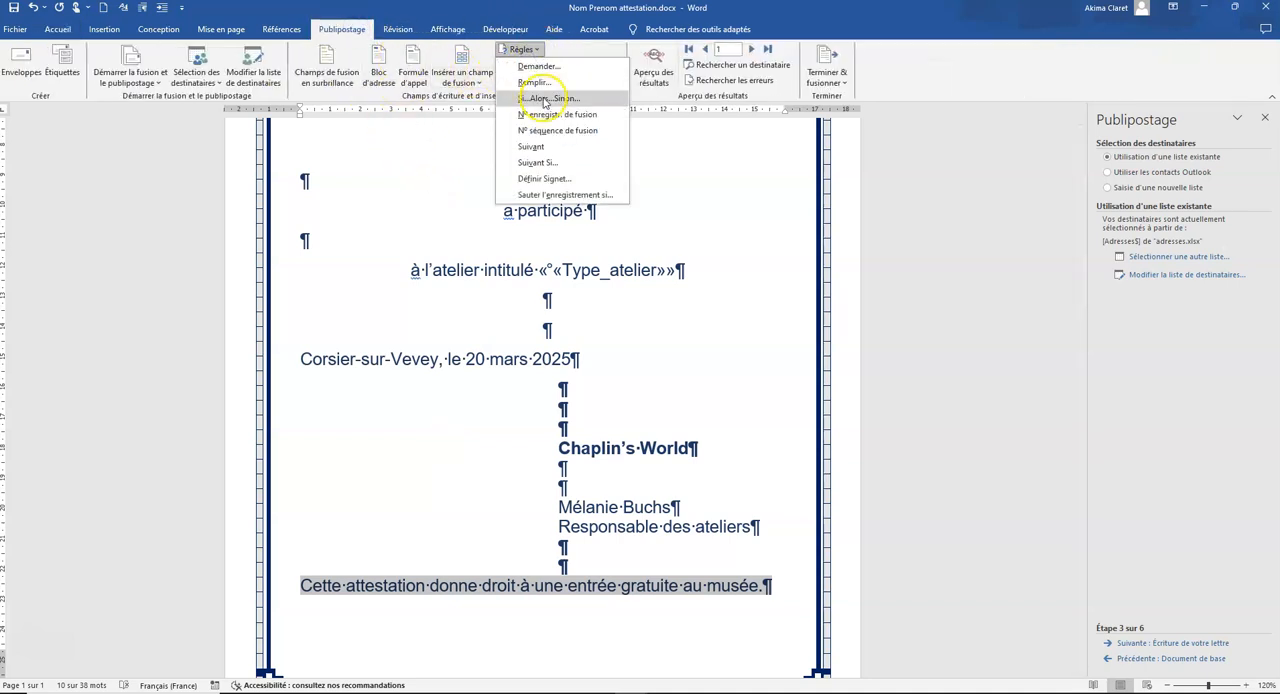
click(540, 95)
click(566, 297)
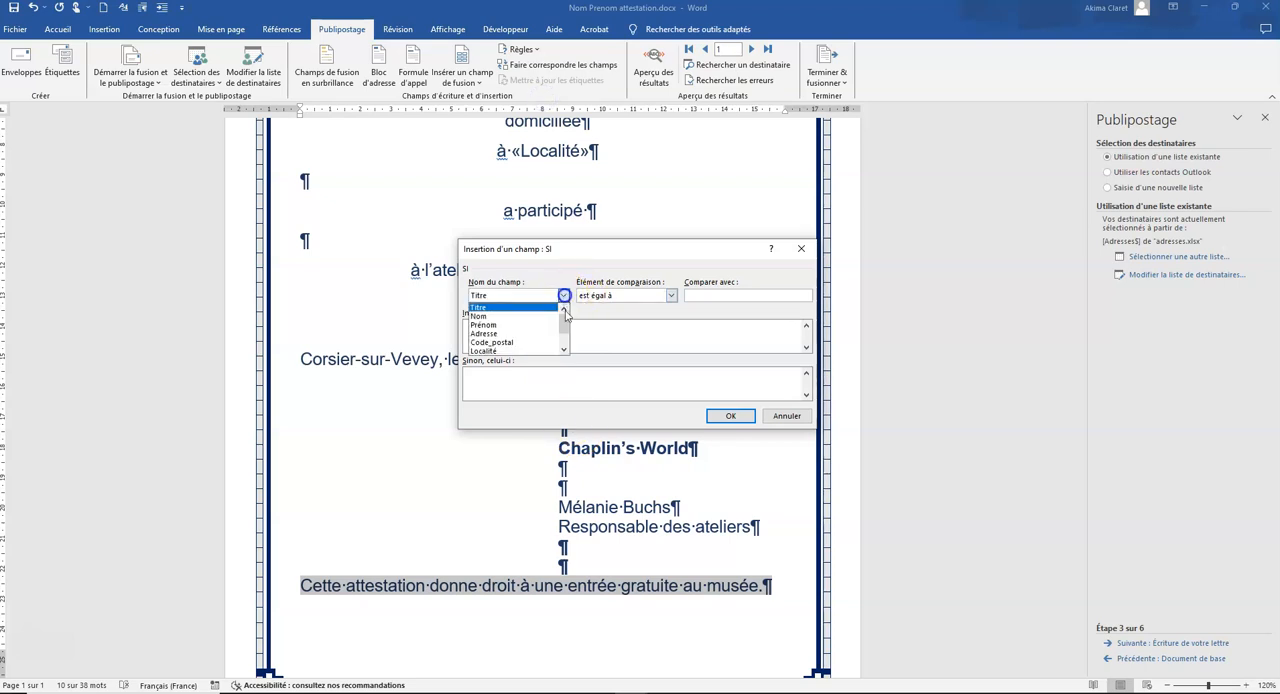
click(517, 335)
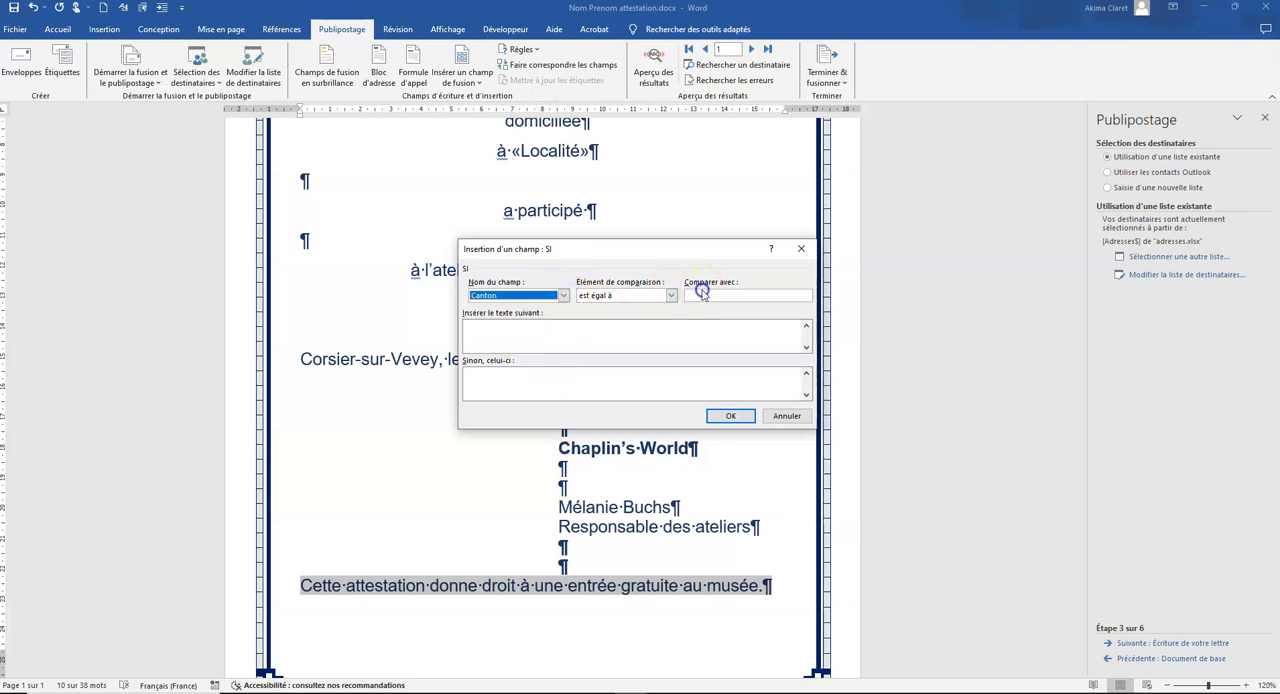
click(718, 298)
text(Jura)
click(502, 334)
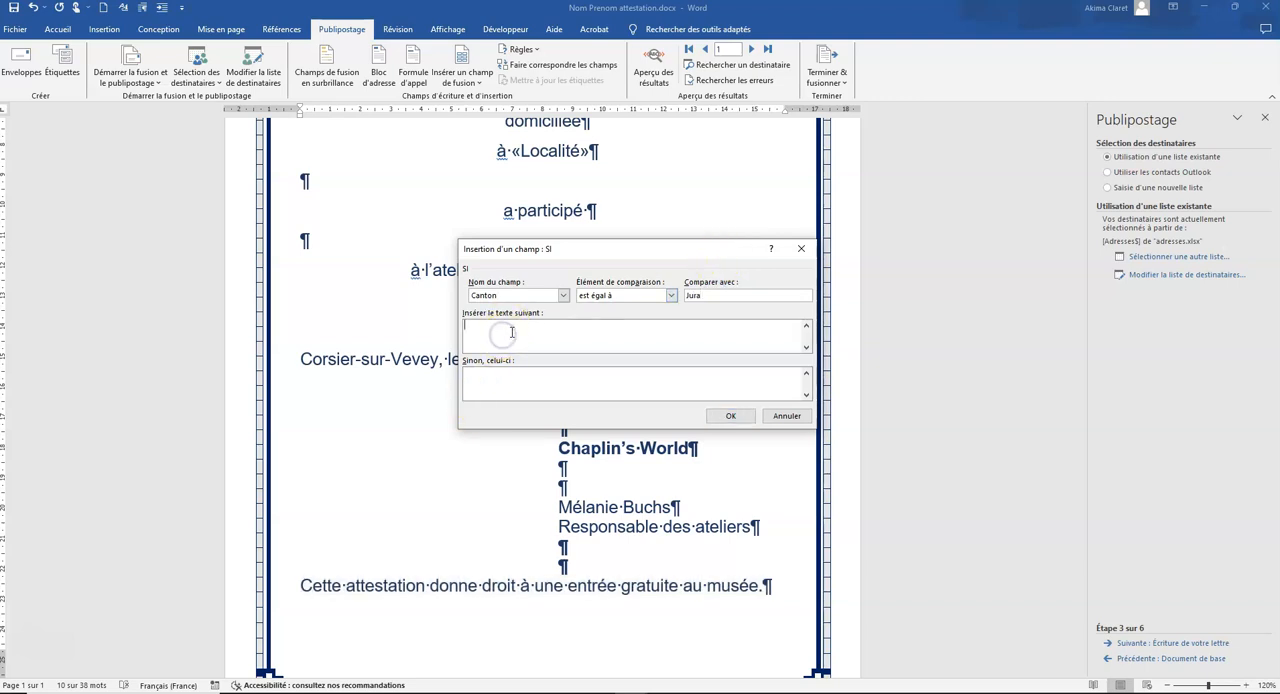
key(ctrl+v)
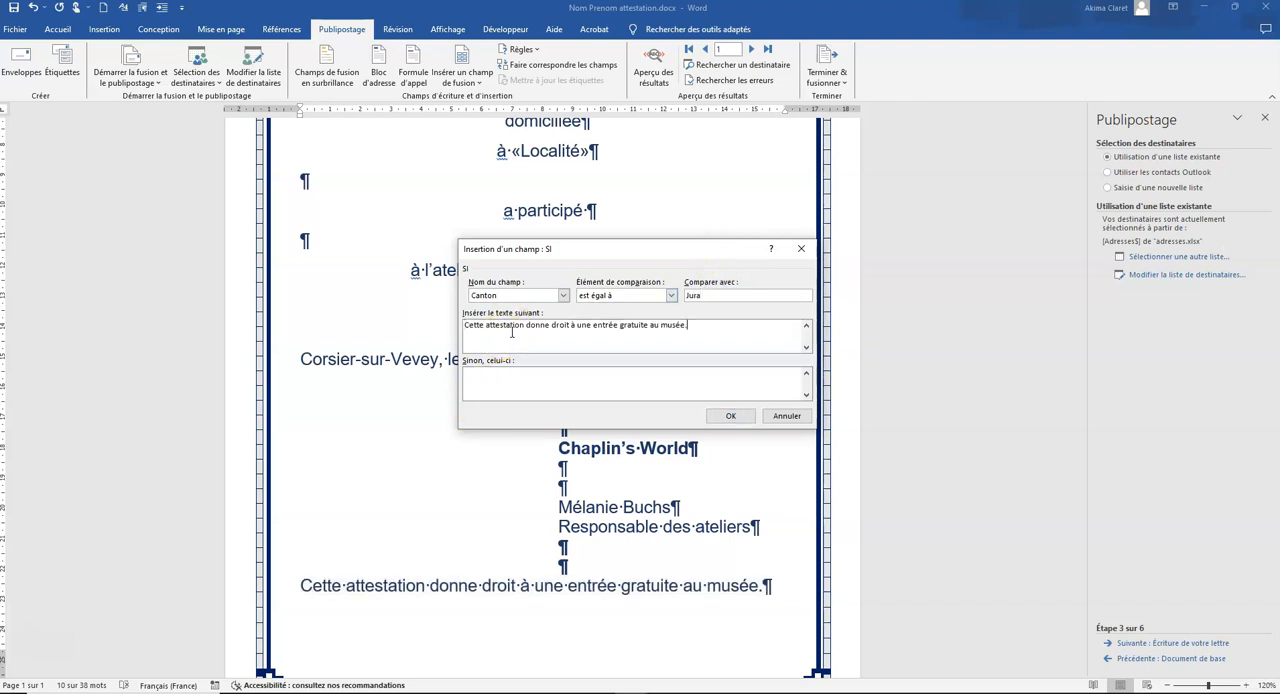
click(730, 415)
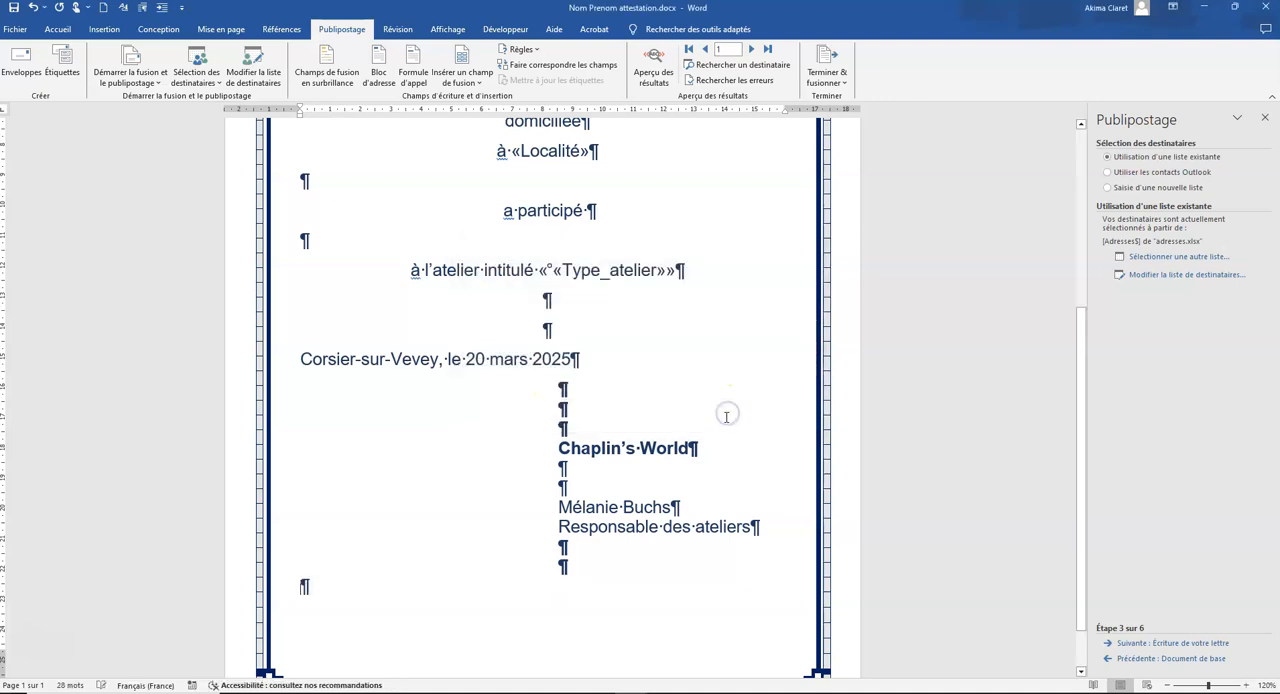
Step: Preview the merge results and browse the recipients to record 10 to check the conditional free entry sentence
scroll(643, 393, up, 4)
scroll(643, 393, up, 1)
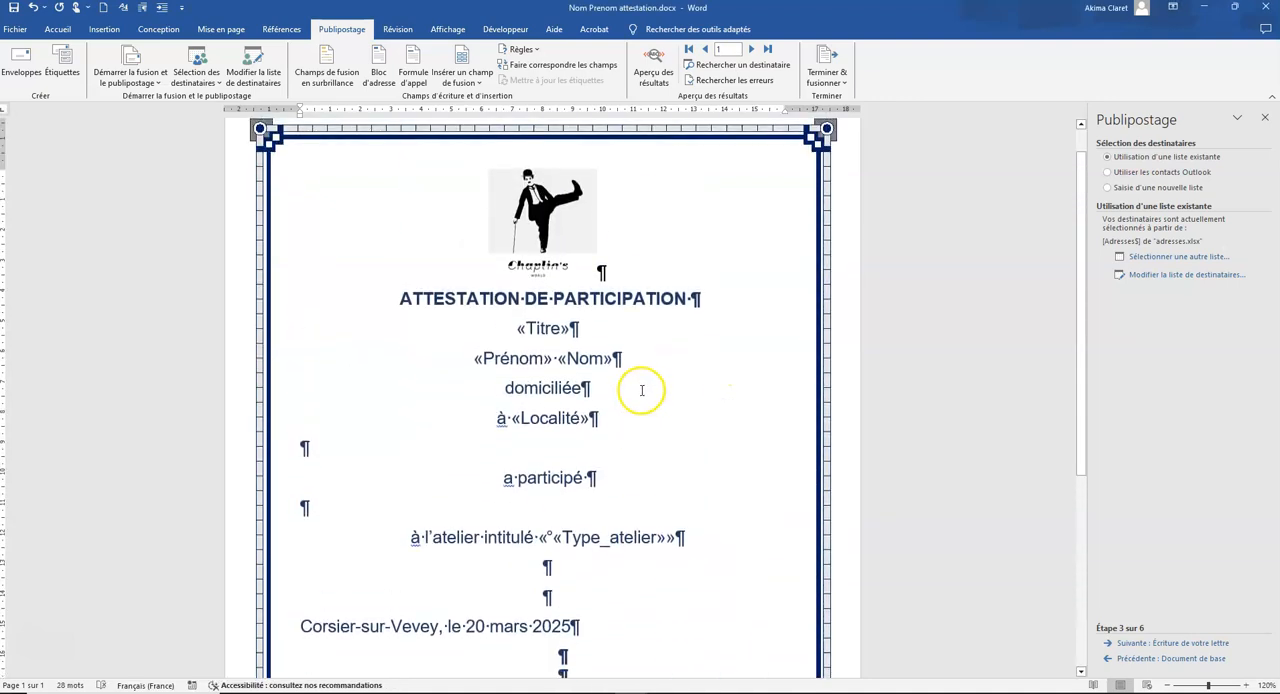
scroll(642, 390, up, 1)
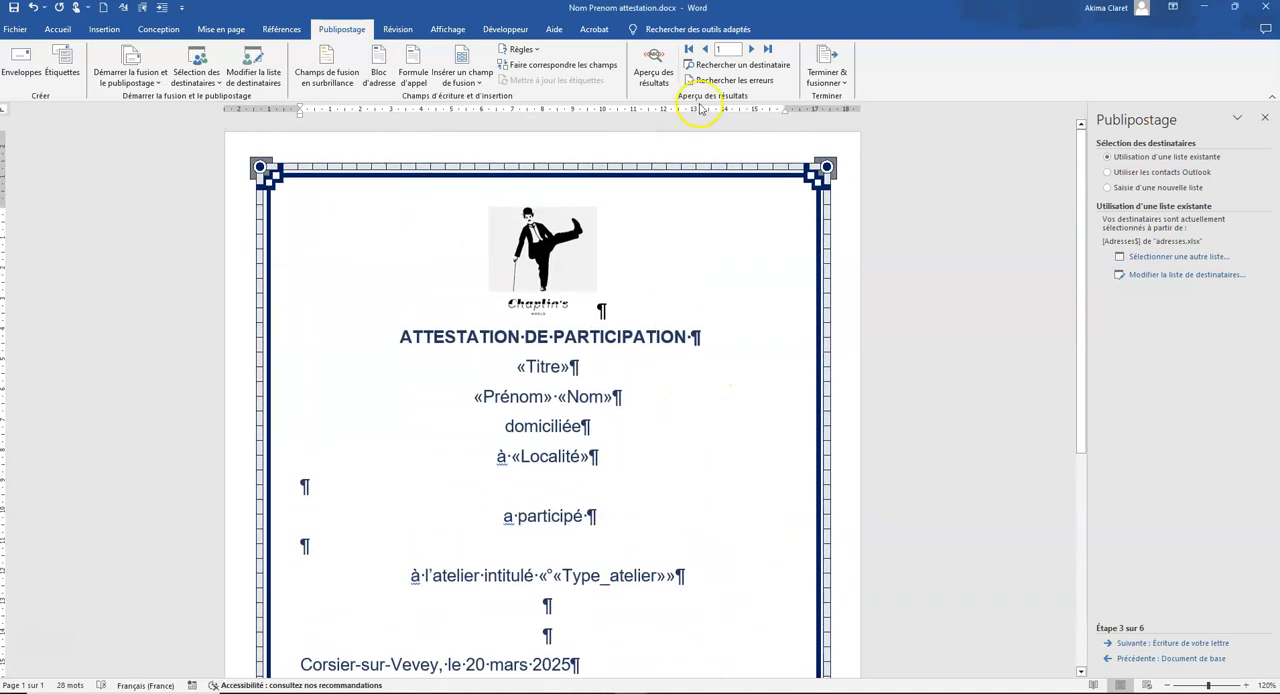
click(650, 63)
scroll(700, 574, down, 6)
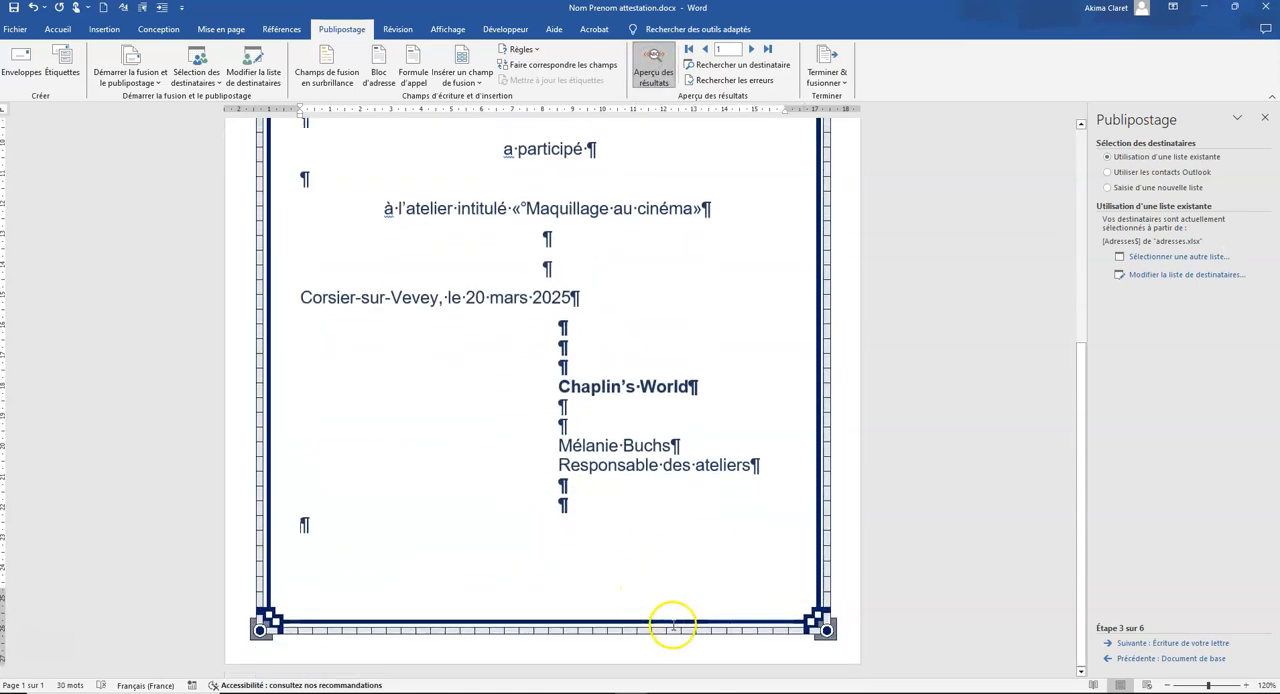
click(754, 49)
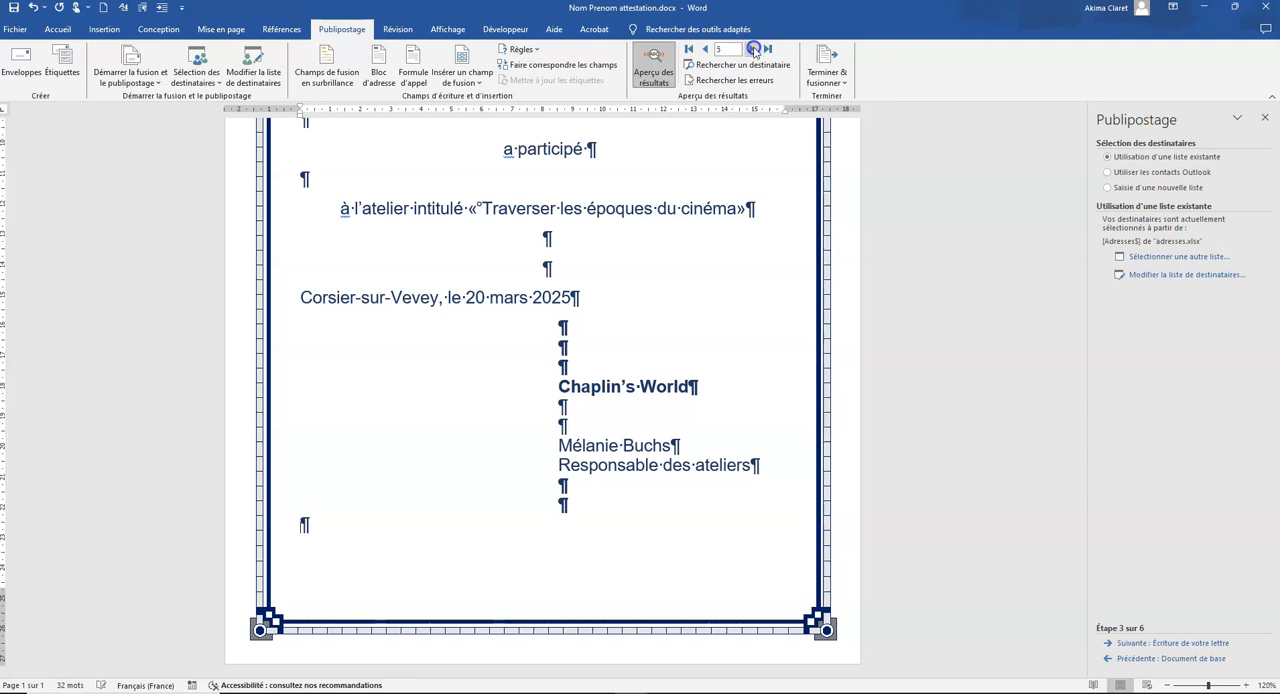
click(754, 49)
click(754, 49)
click(705, 50)
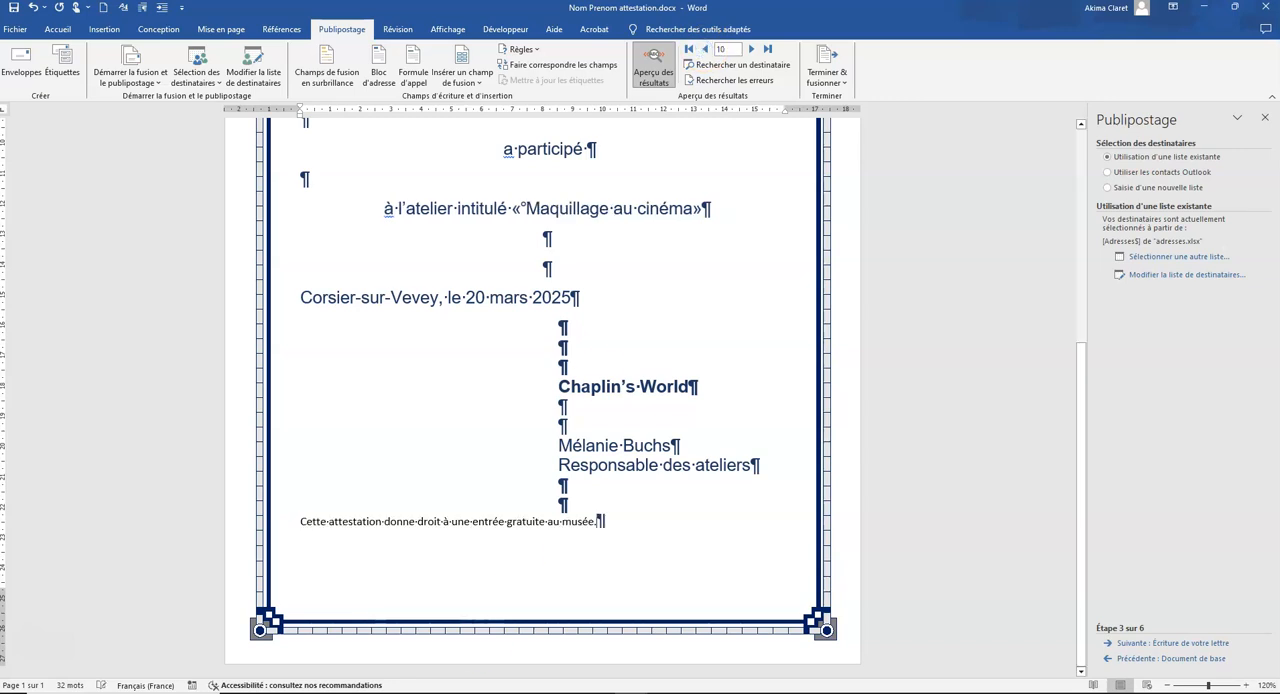
Step: Apply the formatting of "Corsier-sur-Vevey" to the conditional free entry sentence in the previewed attestation
drag(300, 301, 438, 298)
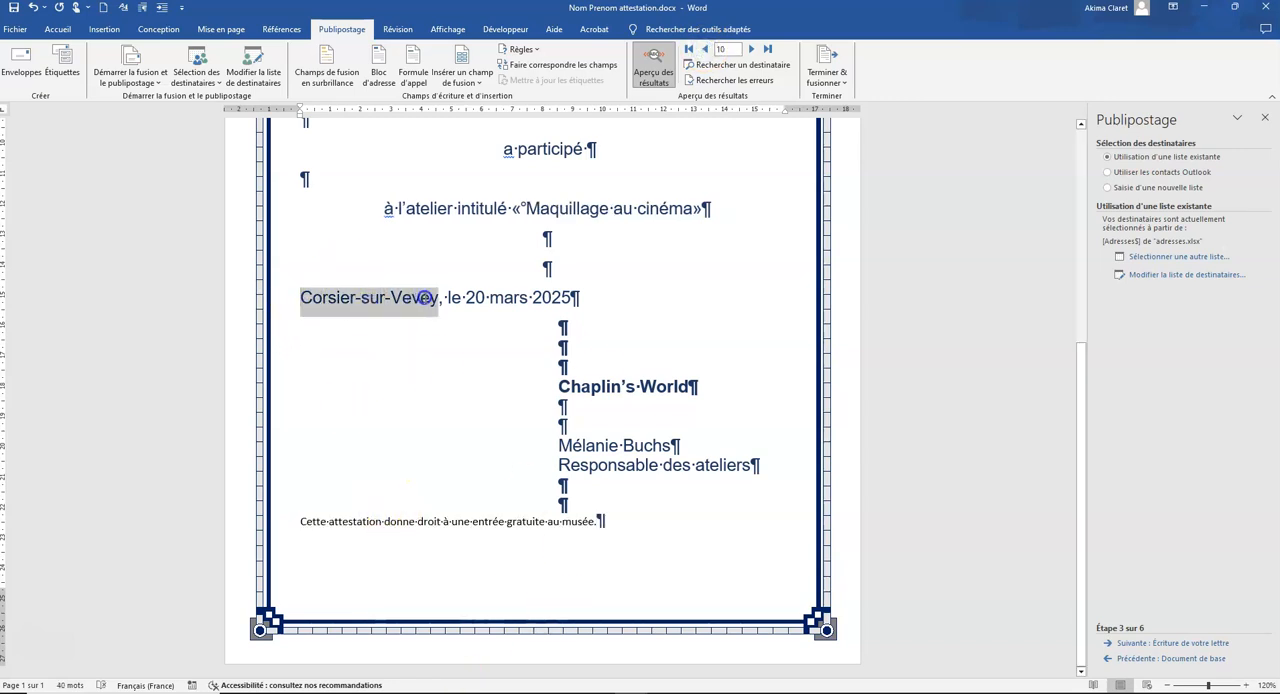
click(52, 30)
click(93, 79)
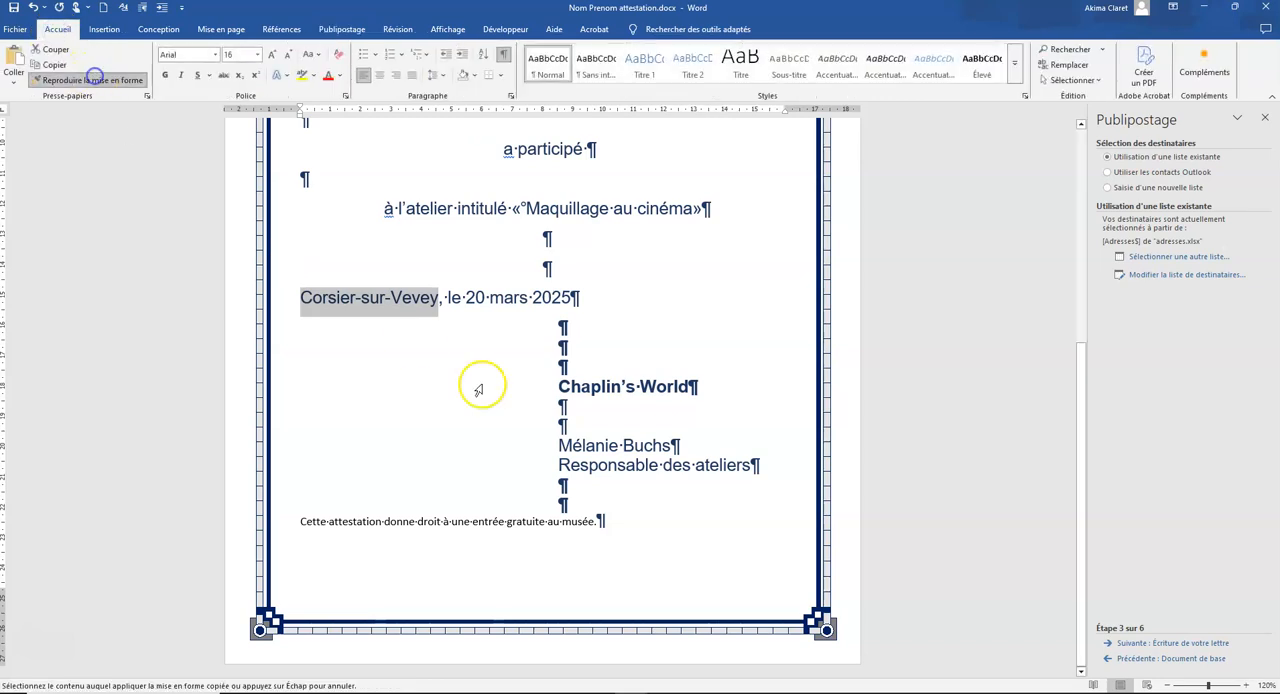
drag(606, 521, 280, 528)
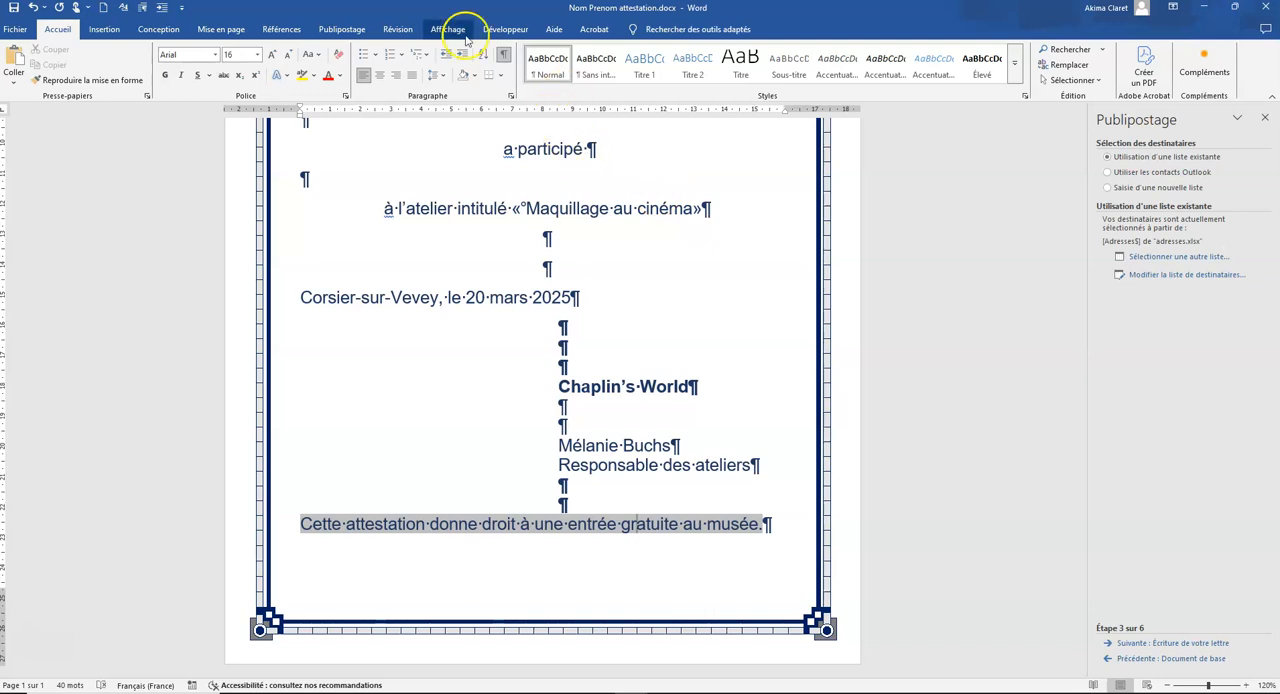
Step: Browse the other previewed recipients, ending on record 15, and examine the whole attestation including its closing sentence
click(336, 30)
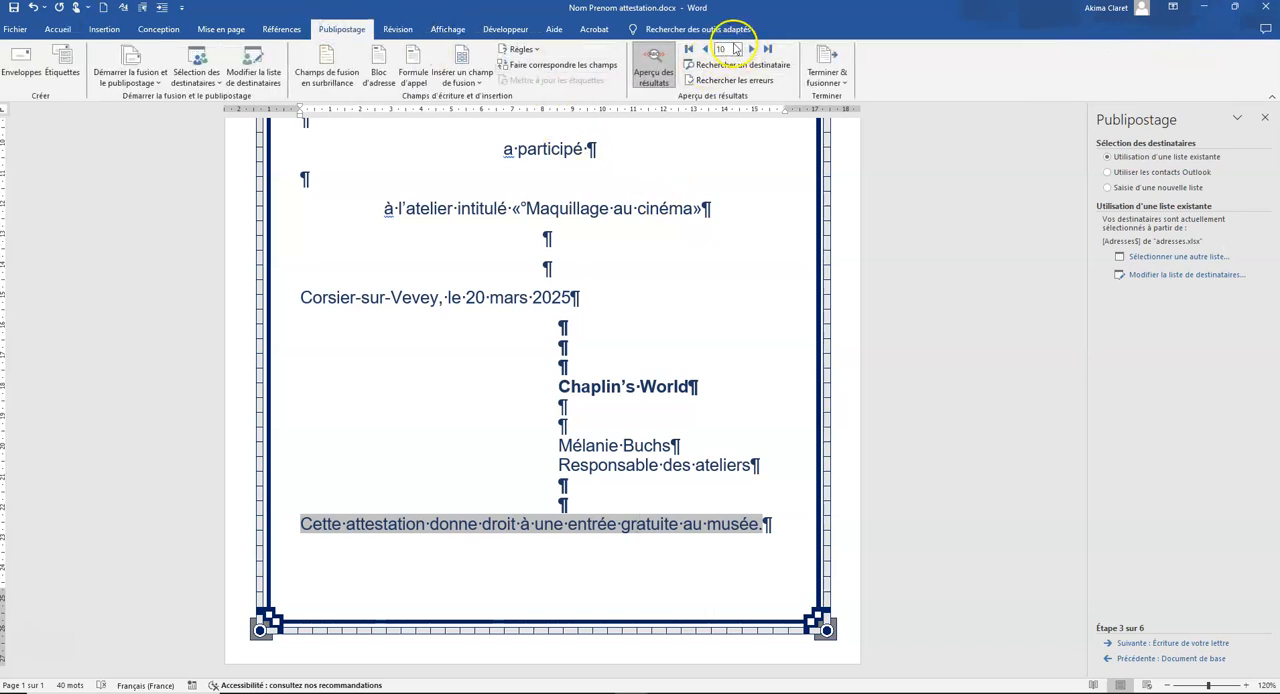
click(704, 49)
click(751, 49)
click(751, 49)
click(751, 49)
click(751, 49)
click(751, 49)
click(751, 49)
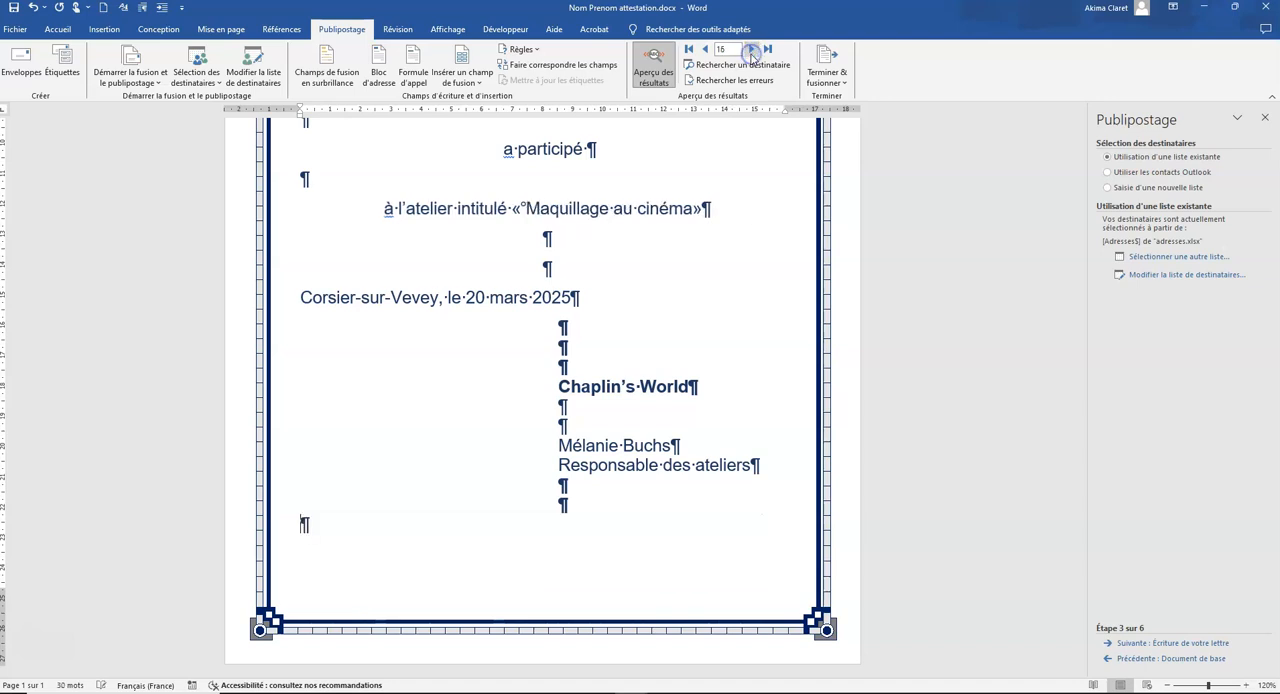
click(704, 49)
click(632, 487)
scroll(591, 416, down, 5)
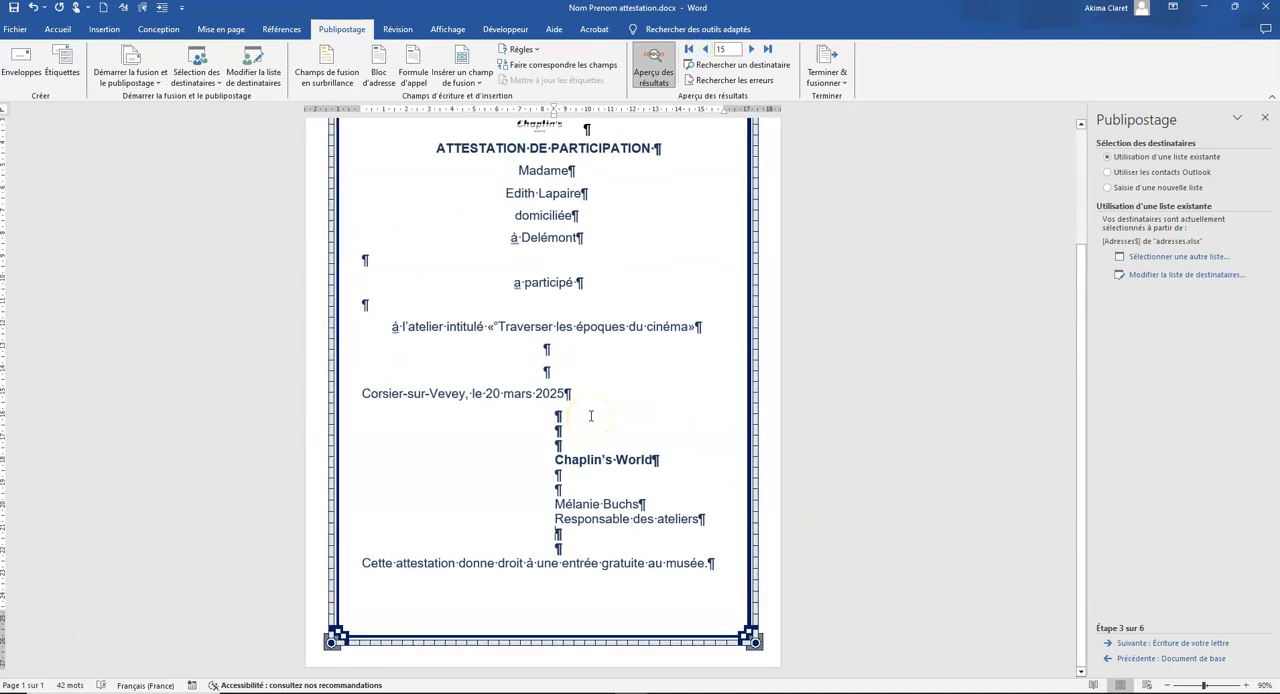
Step: Advance the mail merge wizard through the letter writing stage to the letter preview stage
scroll(591, 416, up, 1)
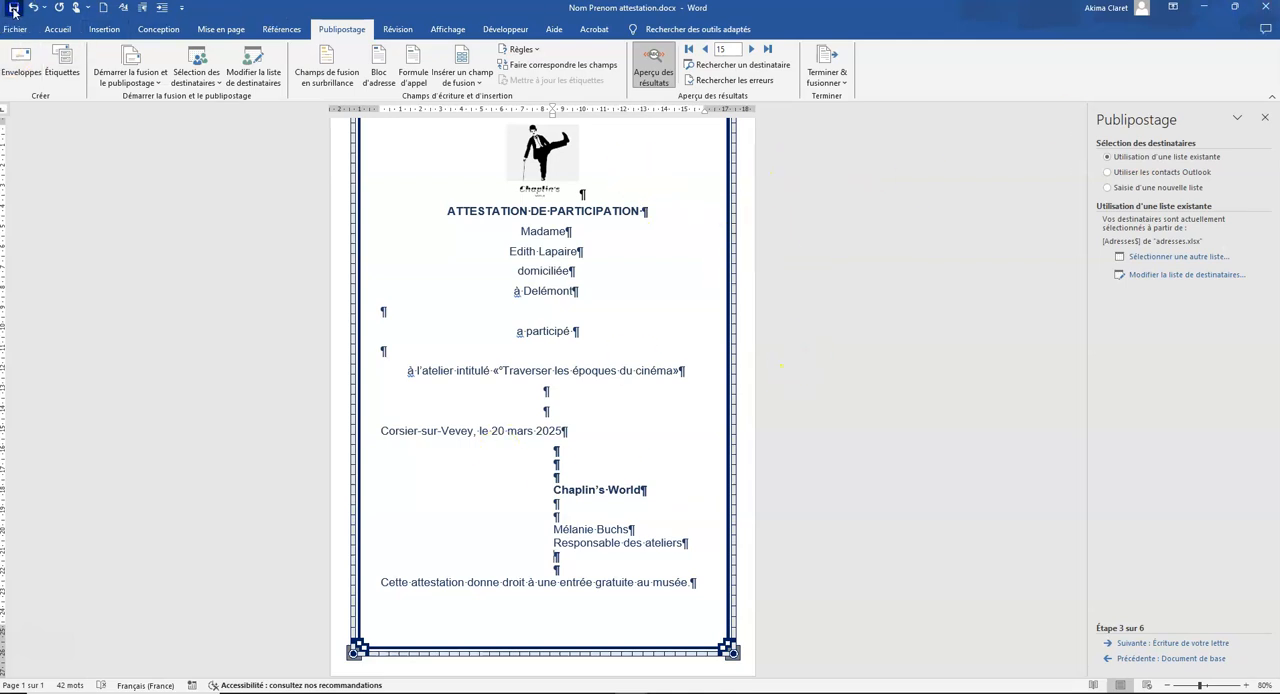
click(1189, 645)
click(1189, 645)
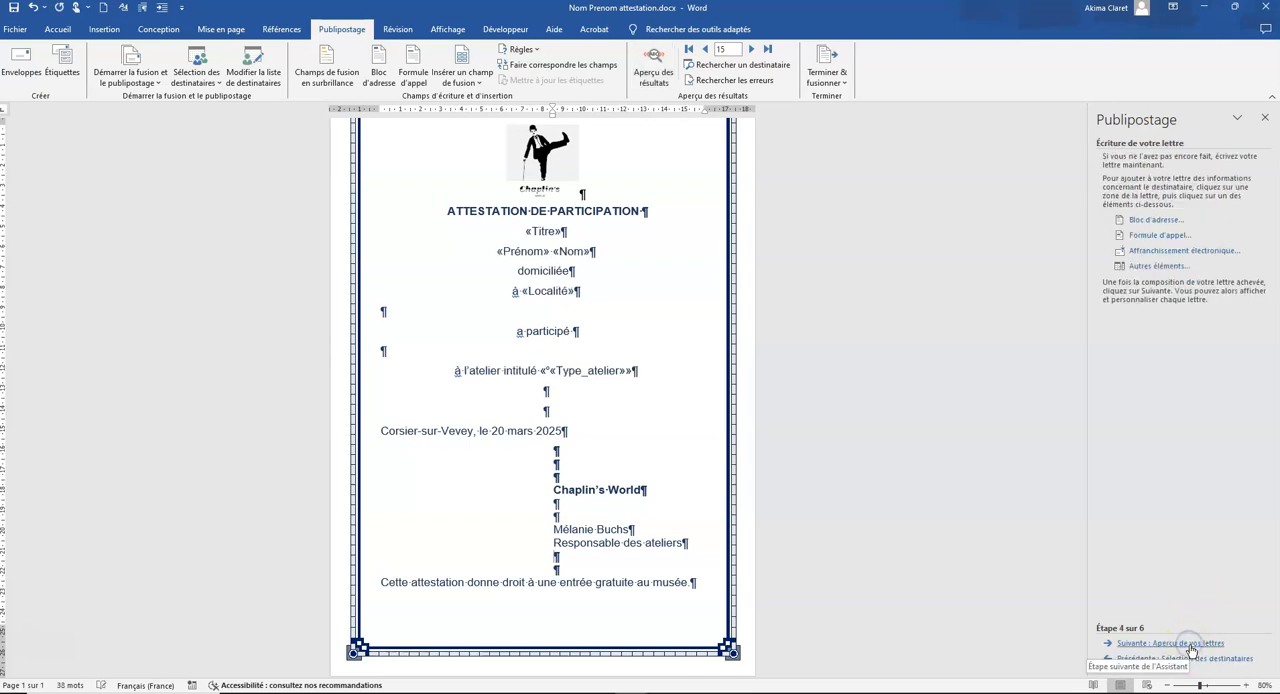
Step: Merge all records into a new document of individual attestations and check its page count
click(843, 85)
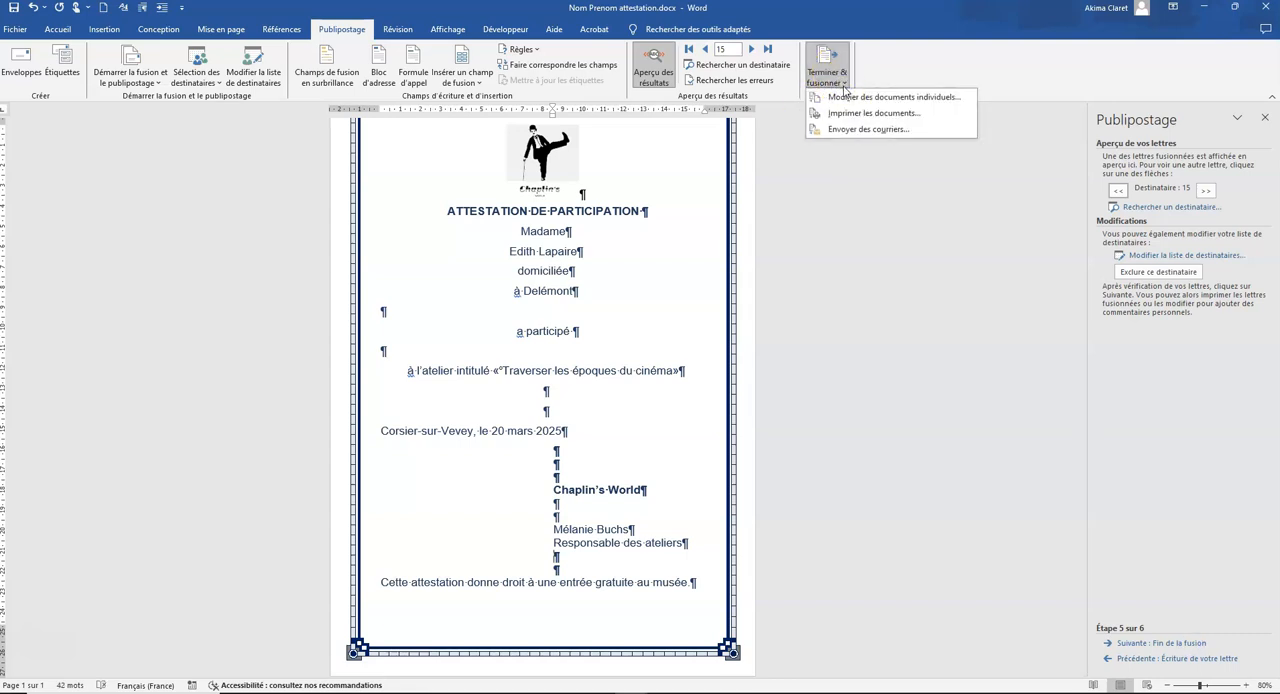
click(846, 100)
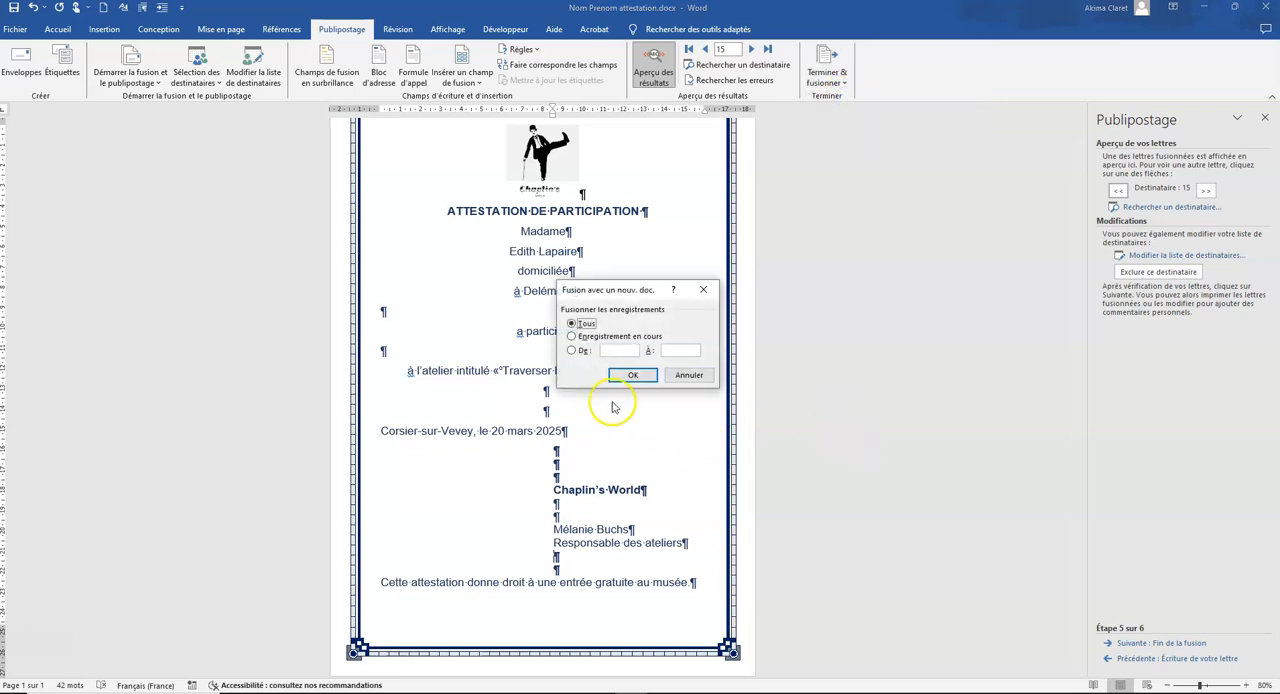
click(631, 375)
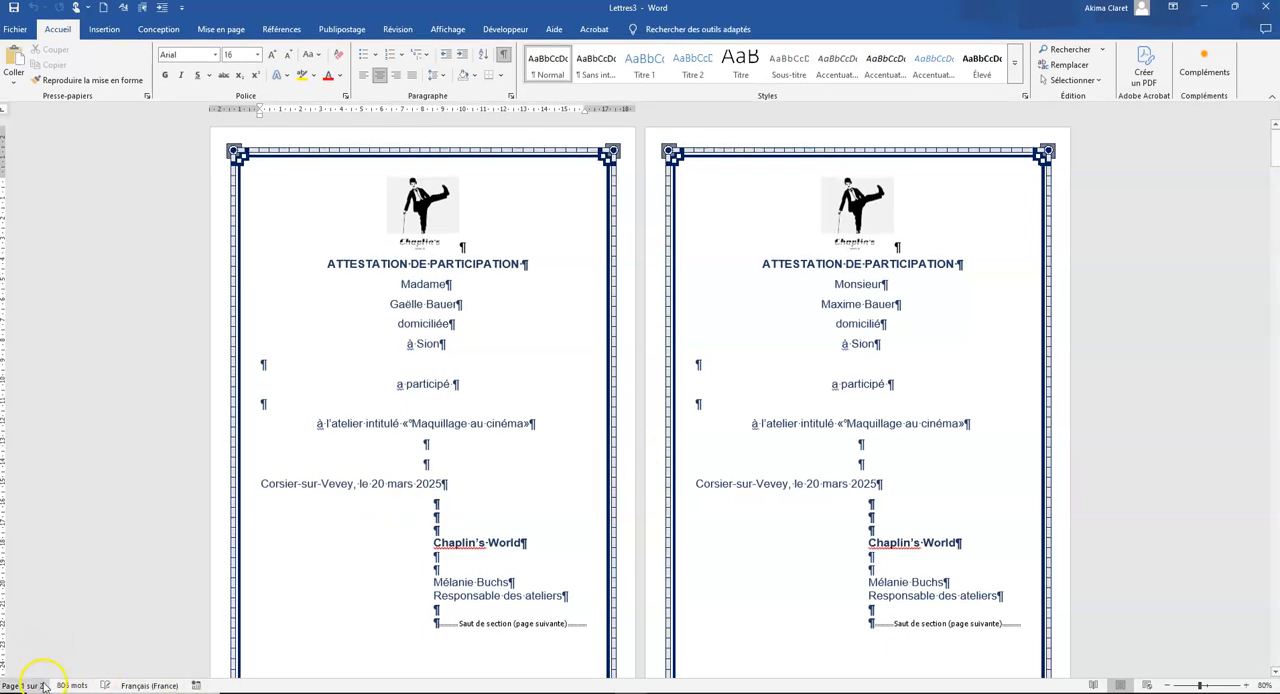
click(40, 686)
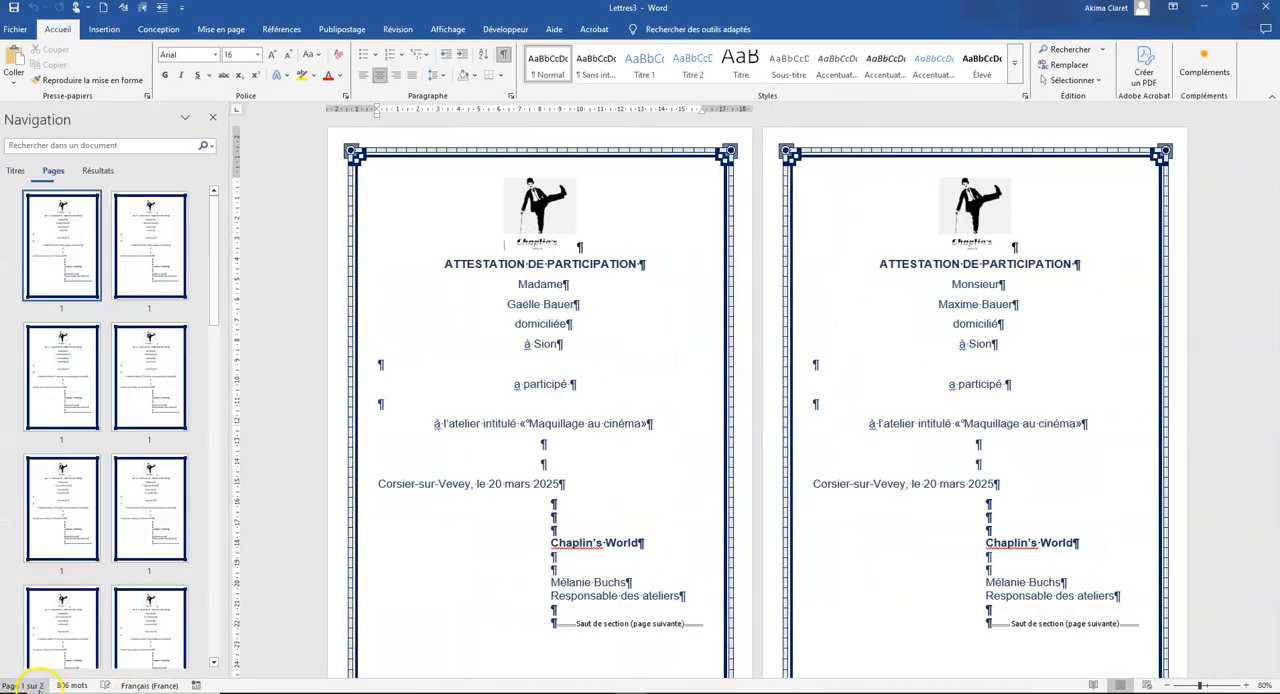
click(36, 686)
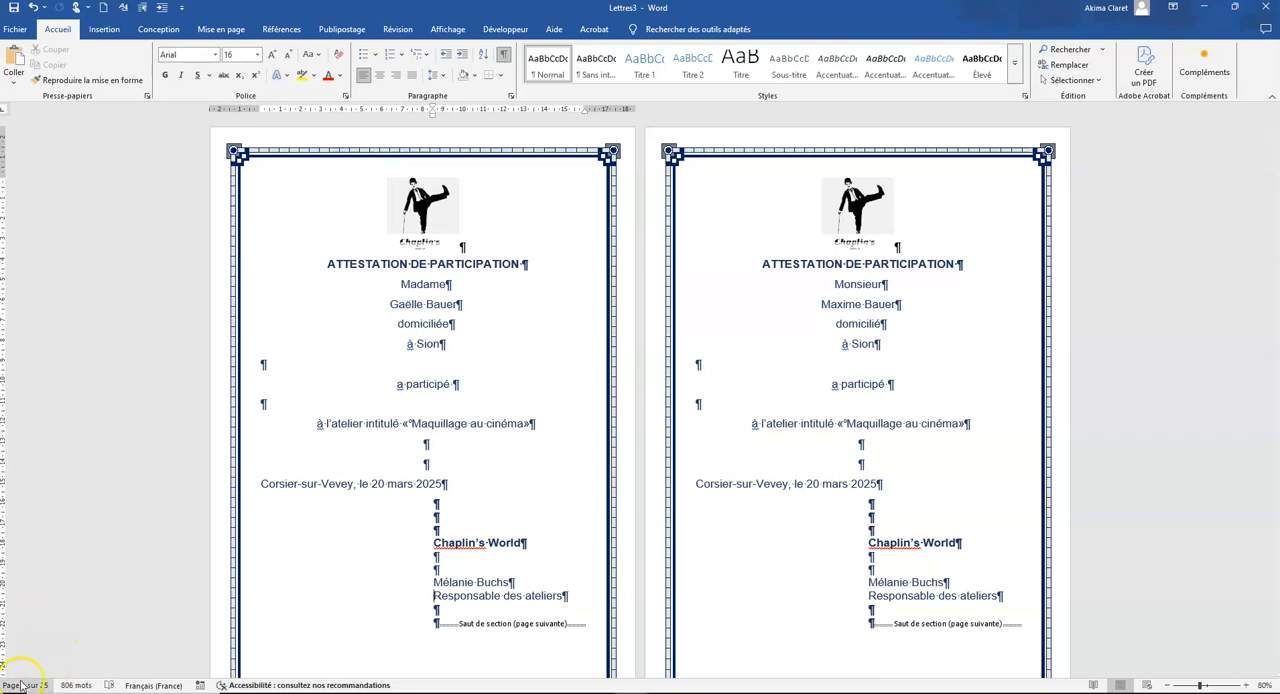
Step: Save the merged document as "Nom Prenom attestation fusion.docx" in the Nom Prenom_Examen2019 folder, replacing the existing file, and look over its first attestations
click(15, 29)
click(42, 214)
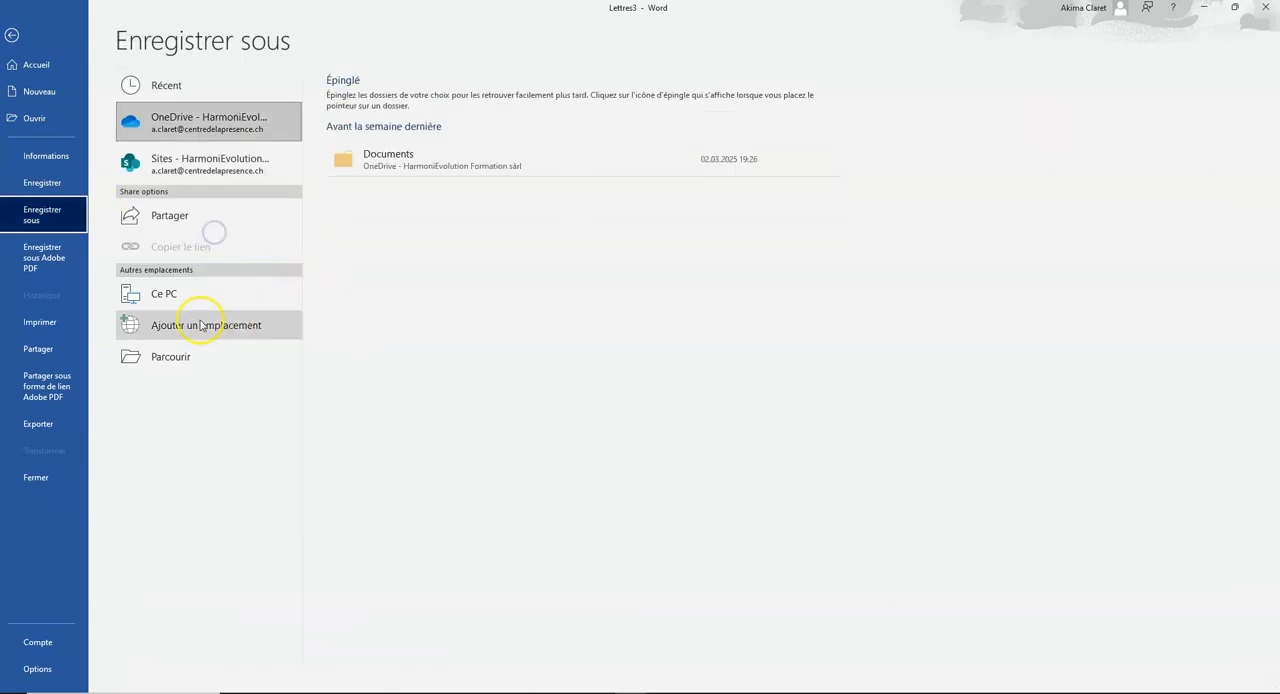
click(172, 357)
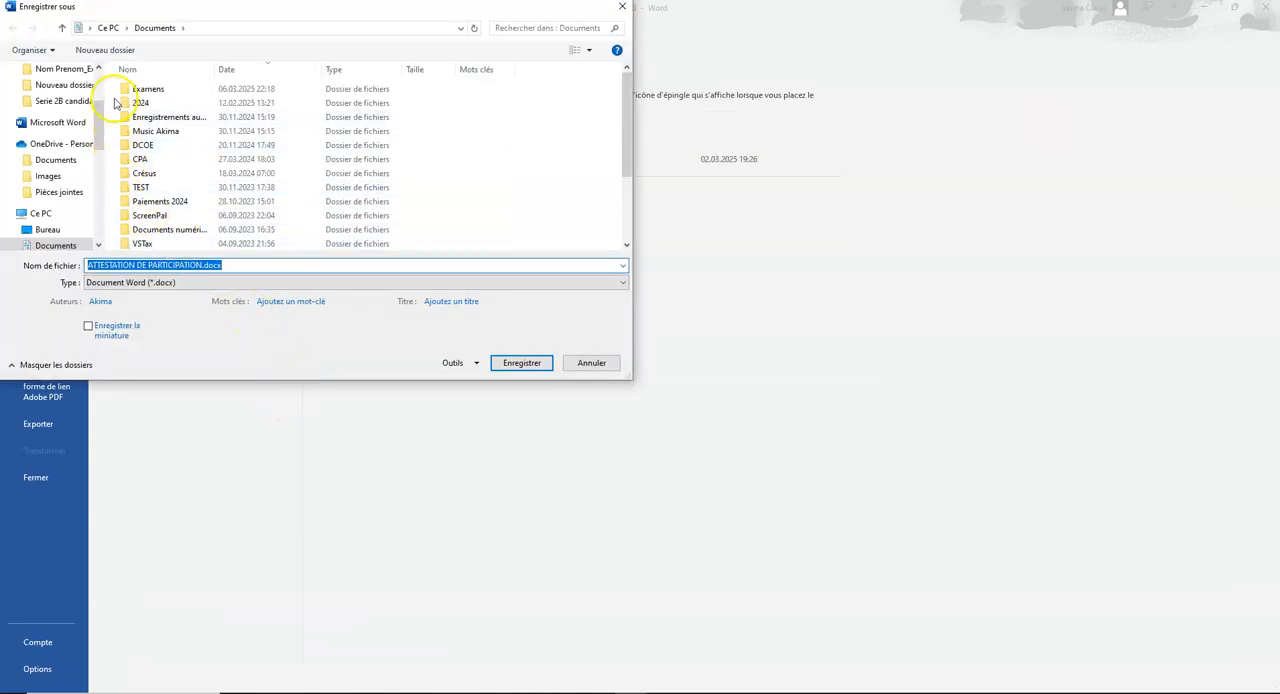
click(64, 70)
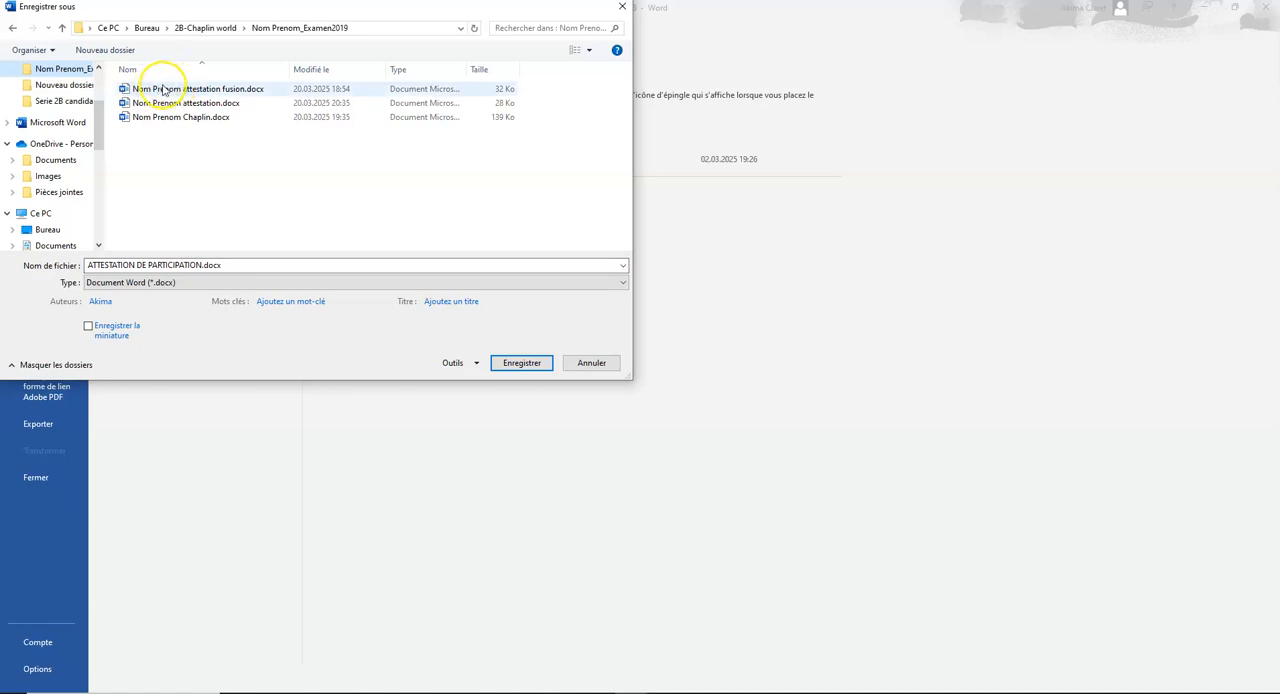
triple_click(175, 264)
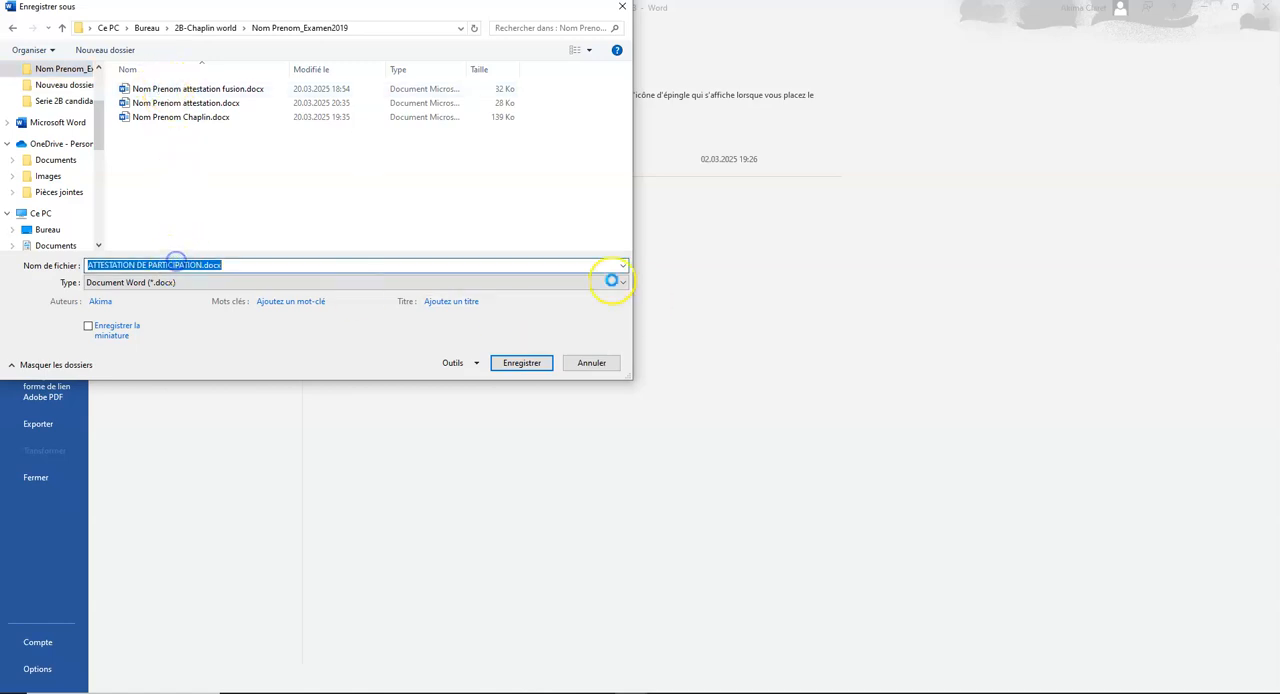
click(188, 88)
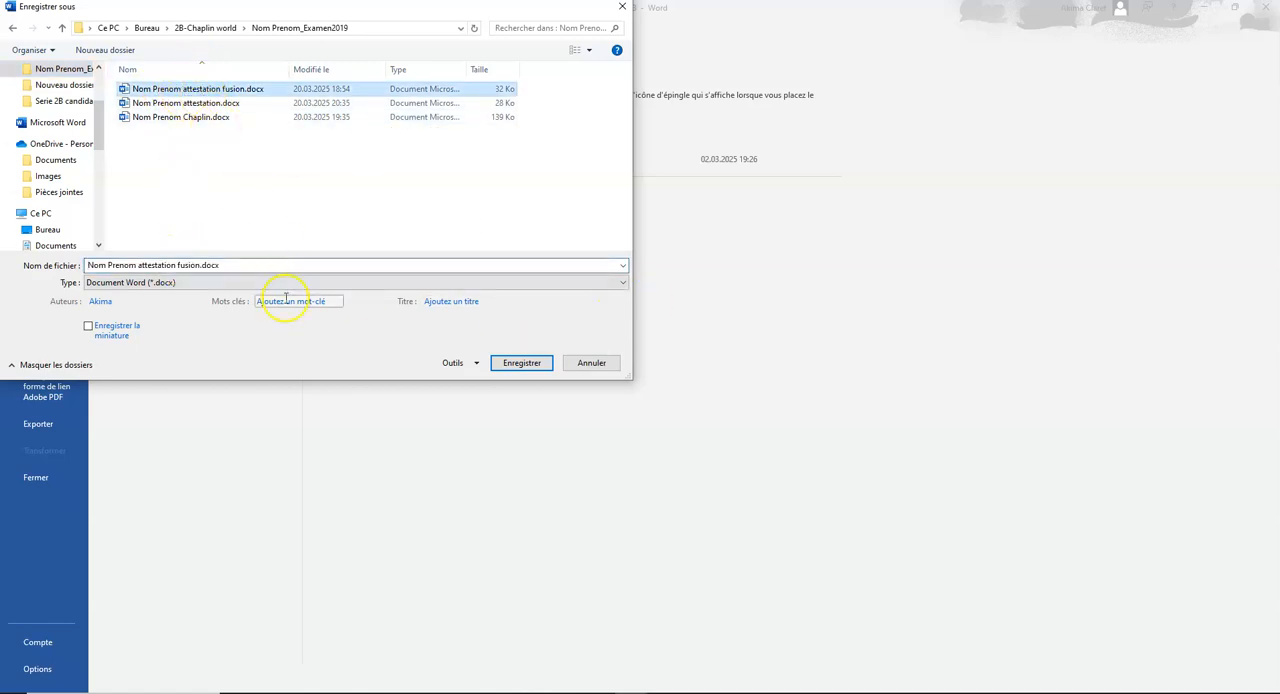
click(521, 363)
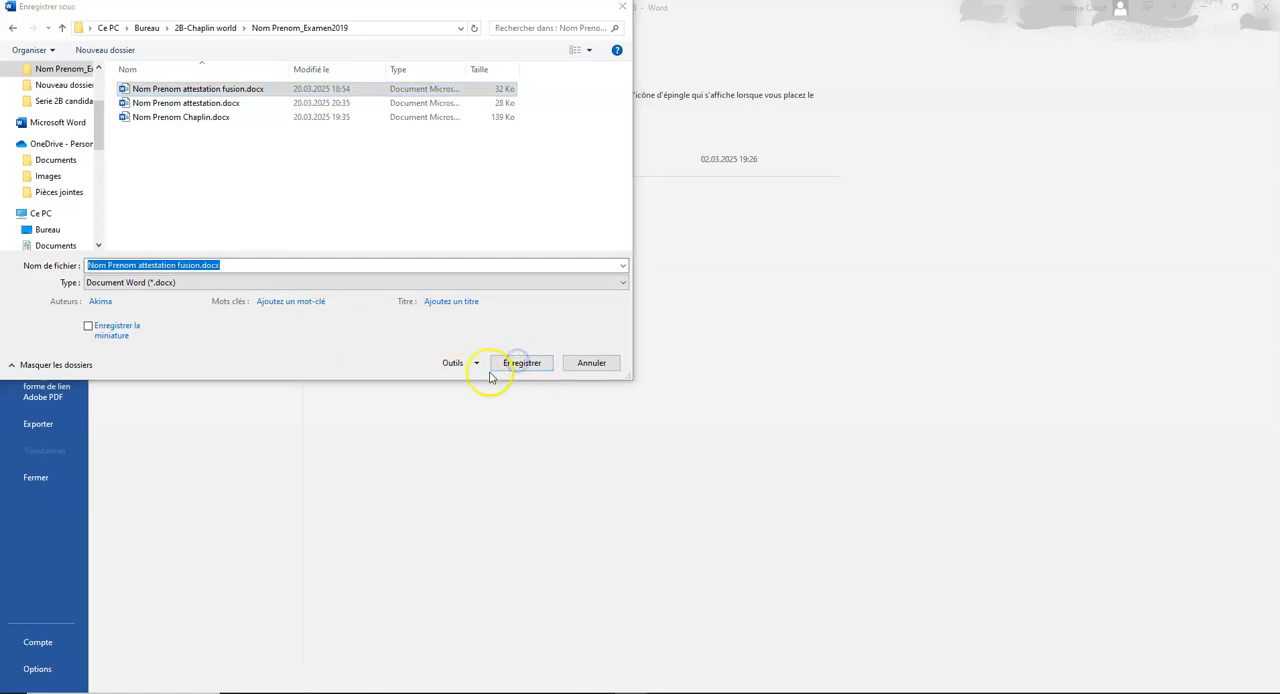
click(657, 380)
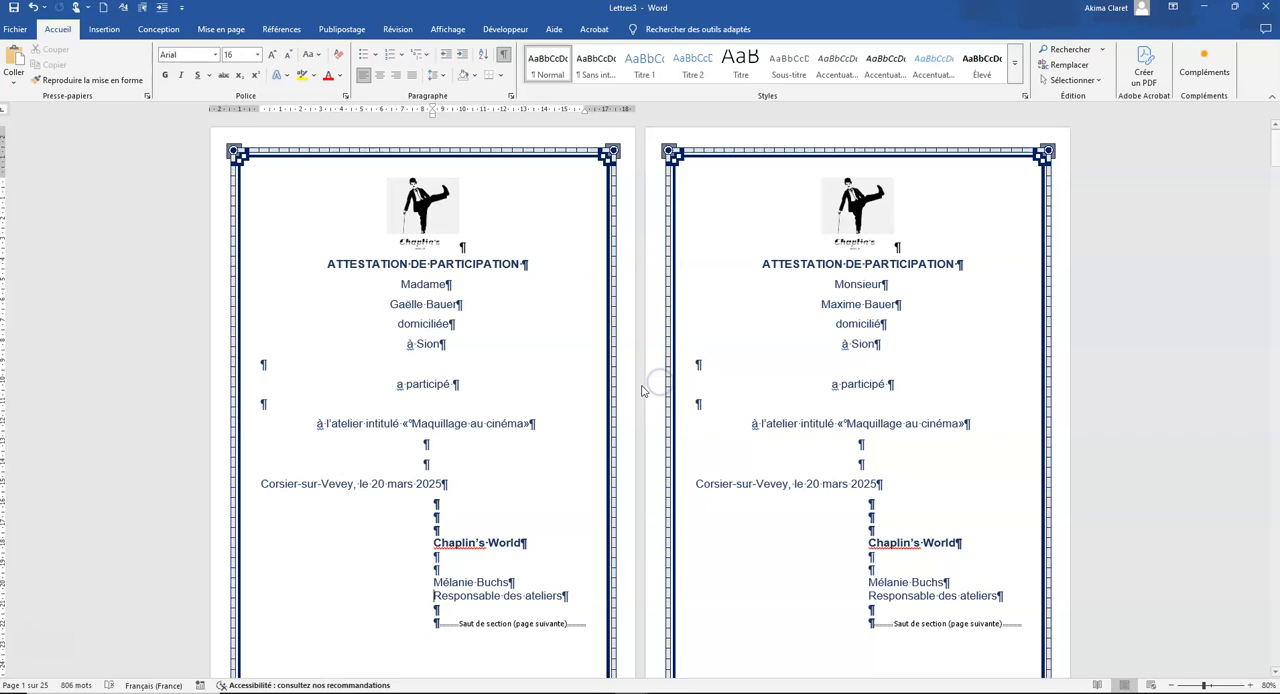
scroll(464, 313, down, 3)
scroll(464, 313, down, 10)
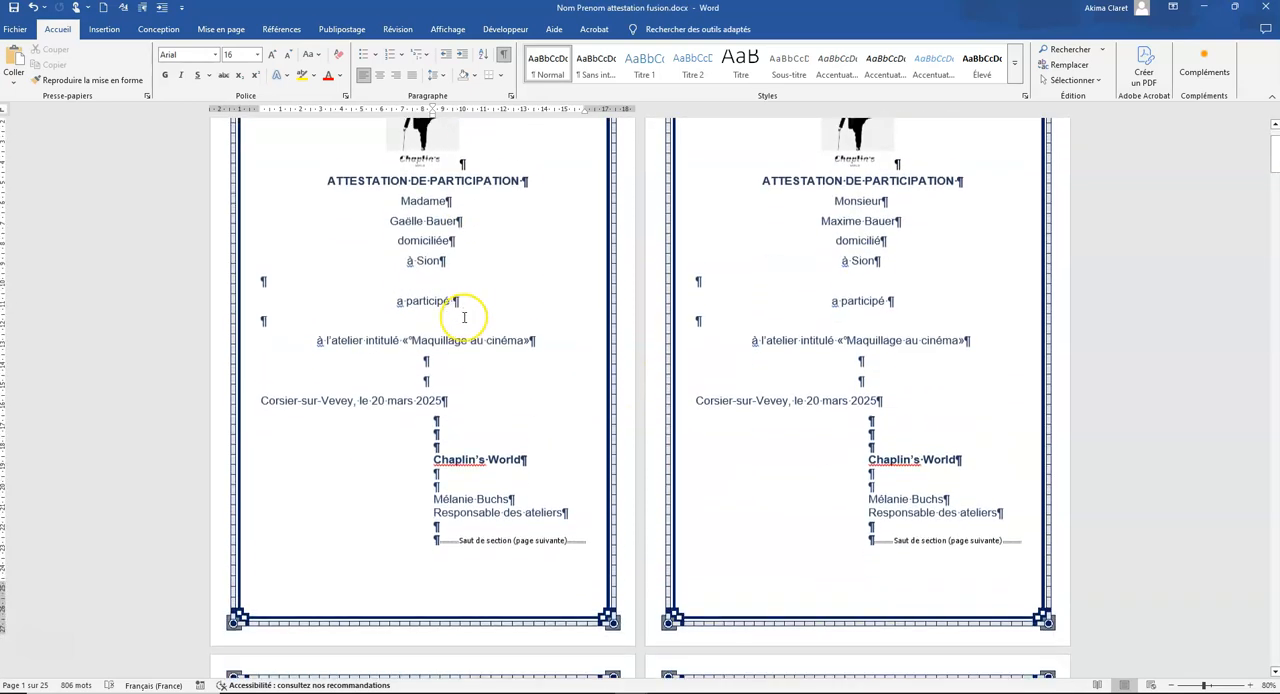
scroll(464, 317, up, 2)
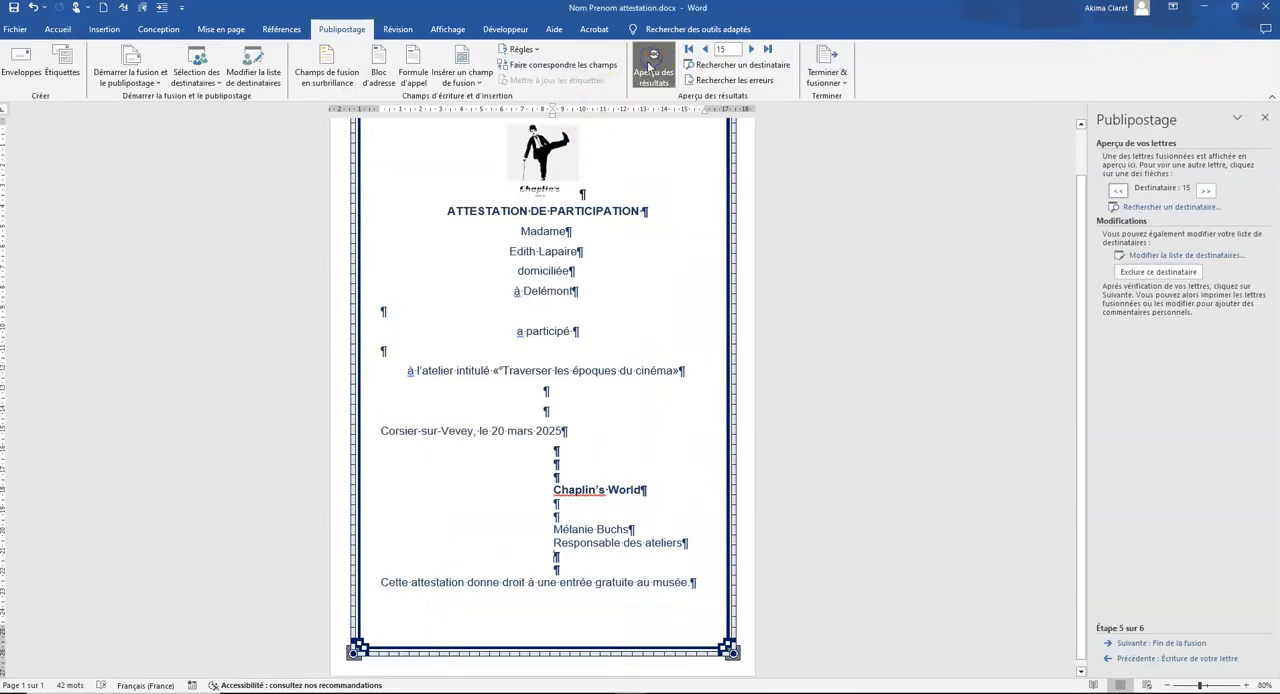
Step: Turn off the results preview in "Nom Prenom attestation.docx" and look over the main document with its merge fields
click(651, 67)
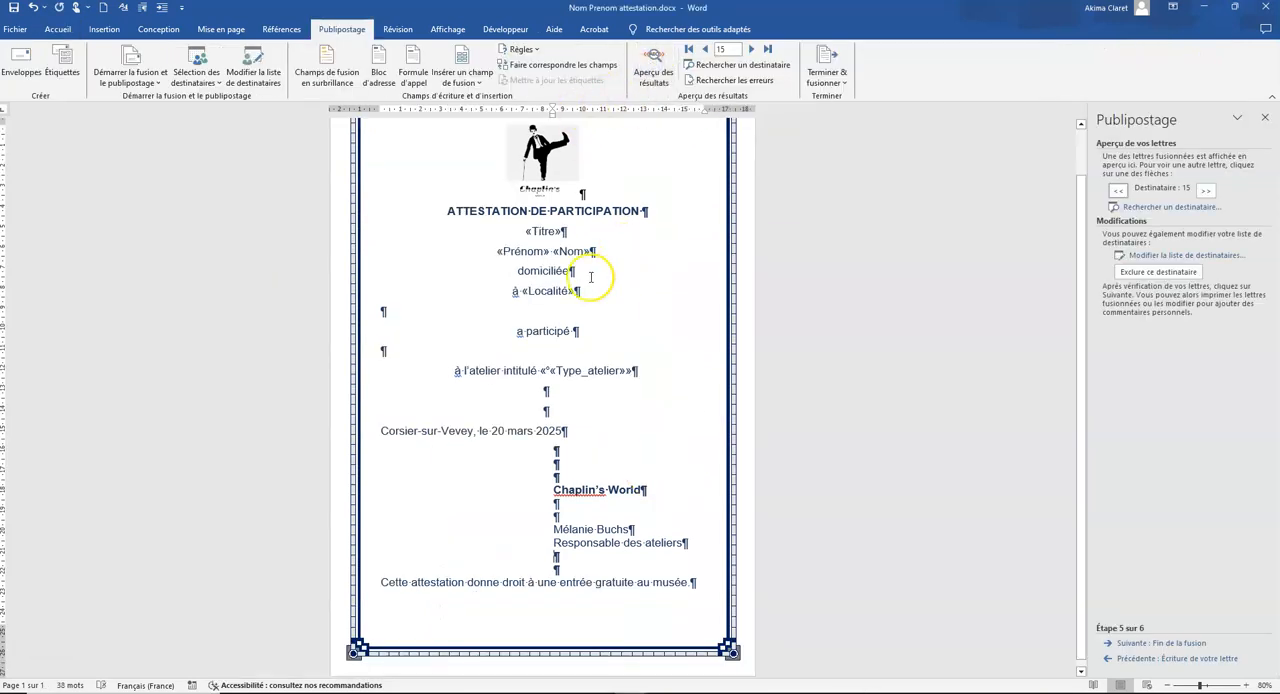
scroll(600, 535, up, 1)
scroll(590, 520, down, 1)
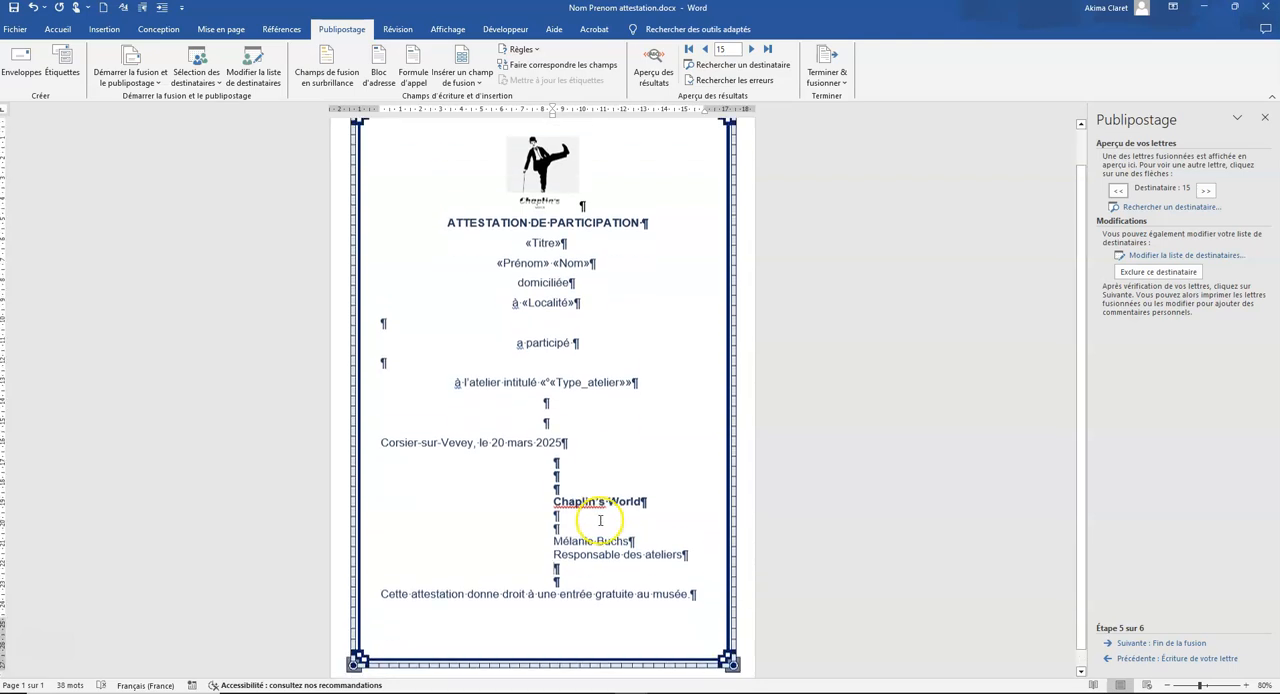
scroll(664, 222, up, 1)
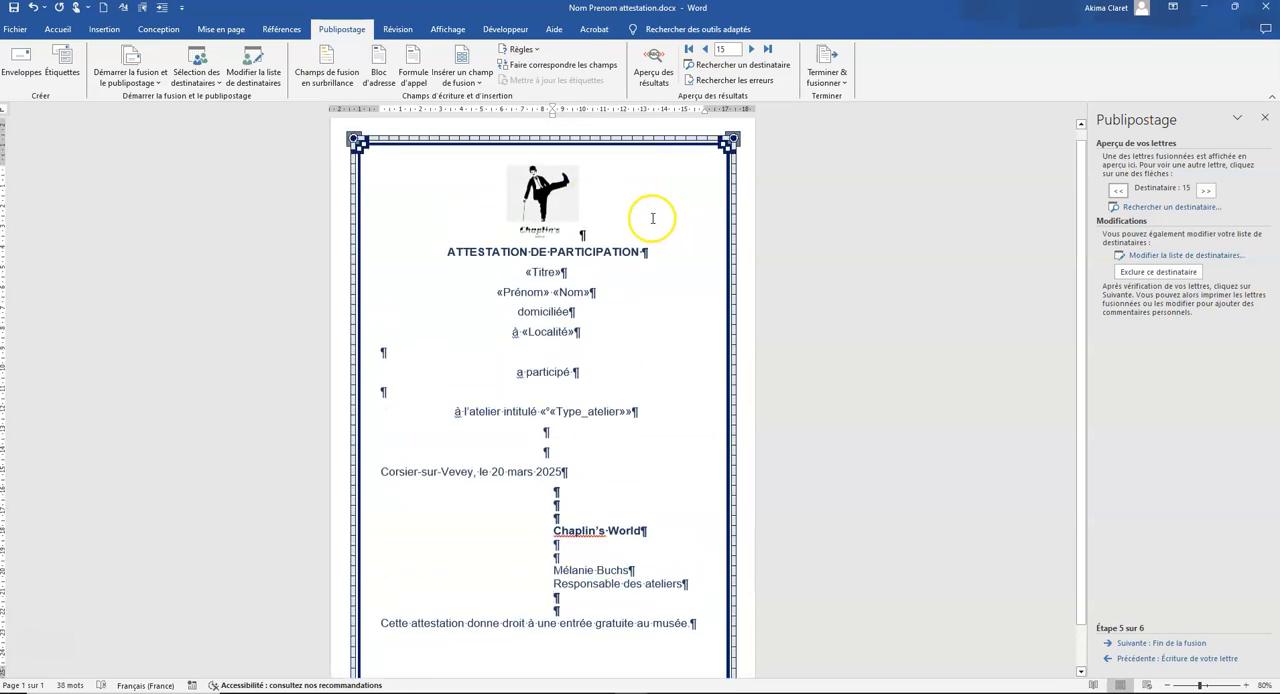